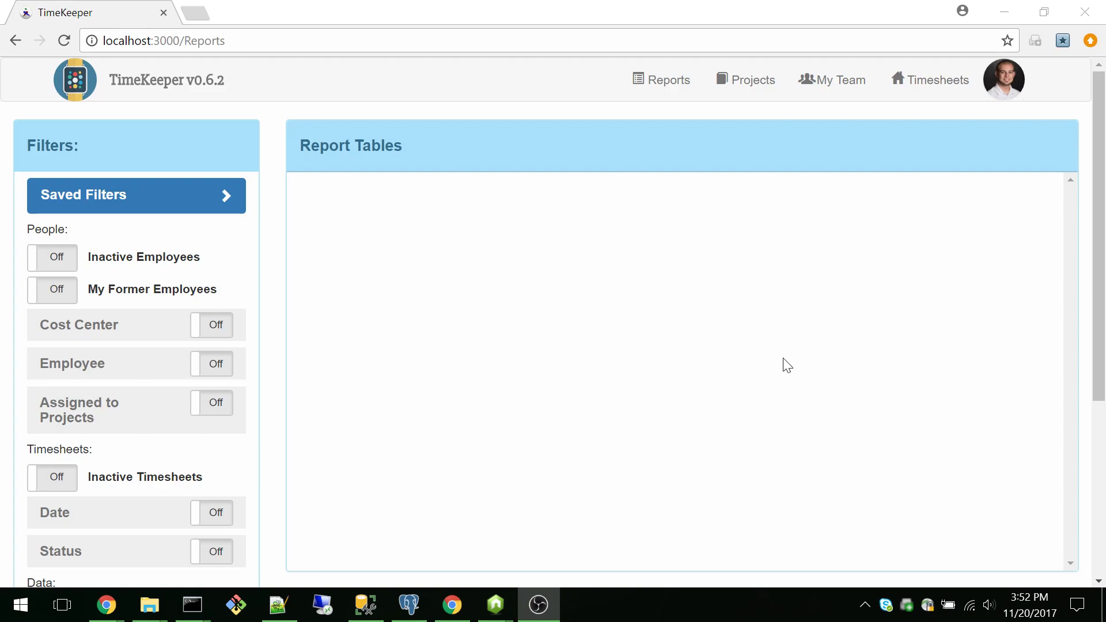
Step: Open the Reports page and generate a report with no filters turned on
click(671, 86)
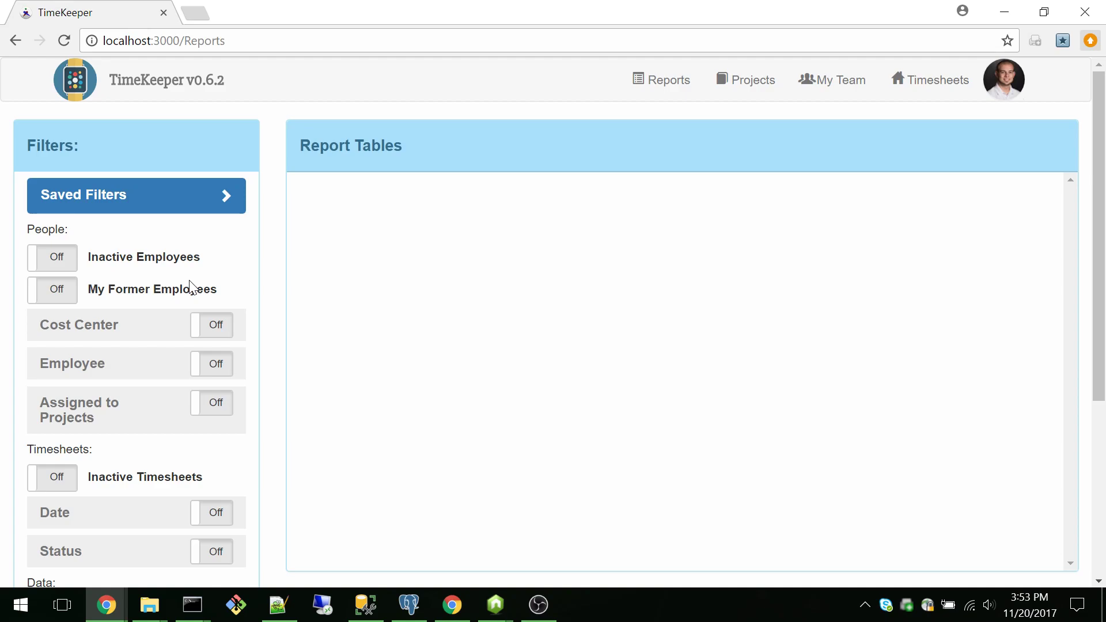
scroll(208, 375, down, 5)
click(190, 553)
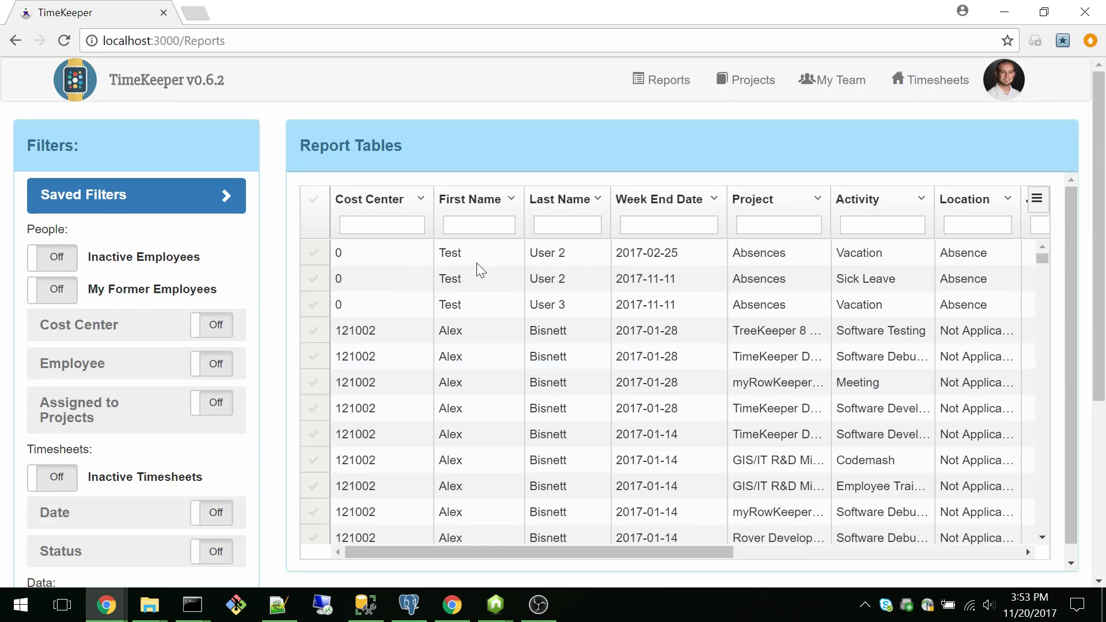
Step: Open the My Team page and turn on the Inactive Employees filter for the team list
click(835, 102)
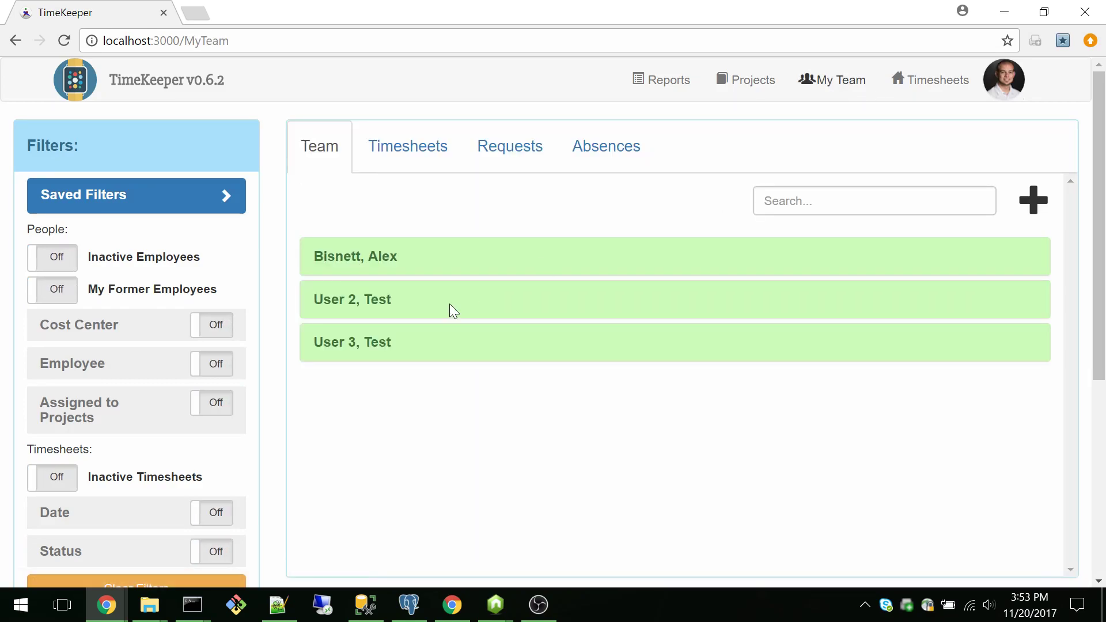
click(81, 253)
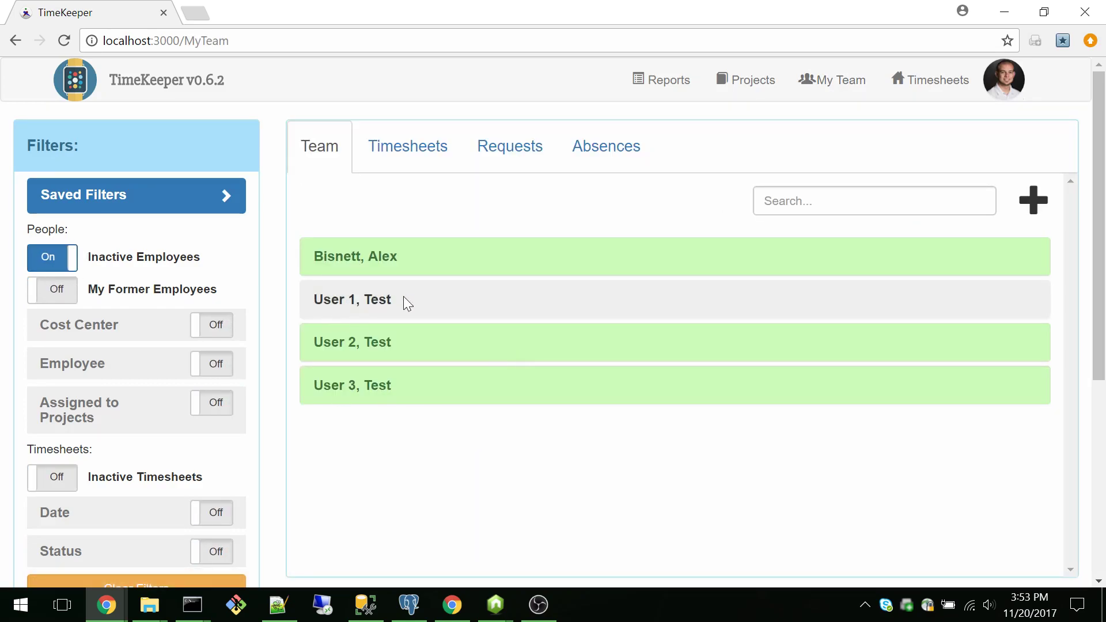
Step: Return to the Reports page and generate a report with the Inactive Employees filter on
click(669, 80)
click(62, 262)
scroll(278, 226, down, 5)
scroll(224, 358, up, 5)
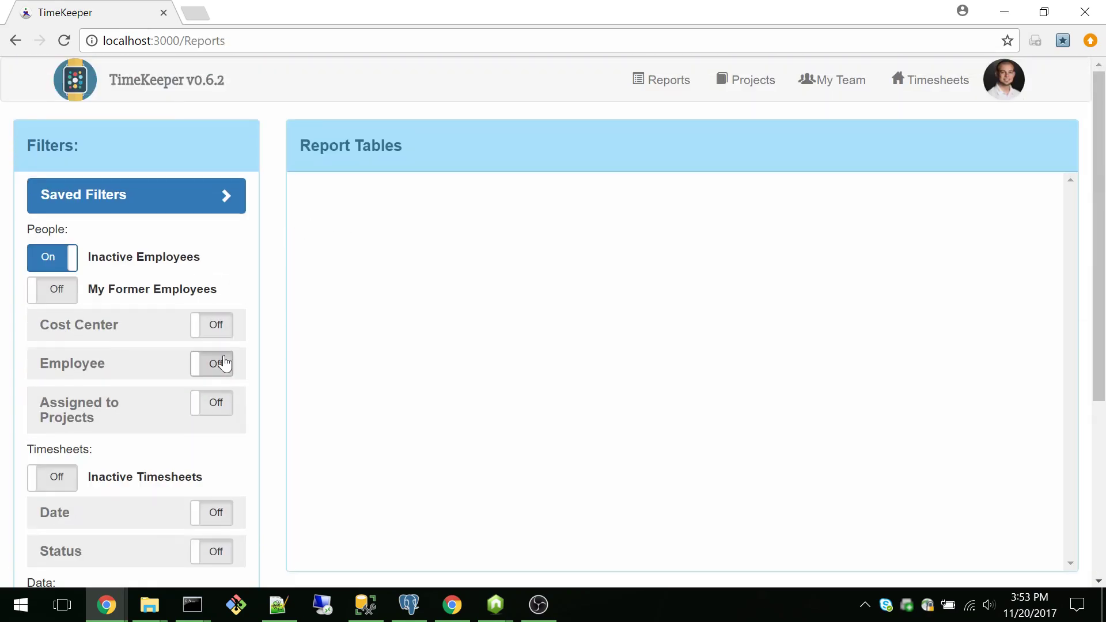
scroll(177, 350, down, 3)
scroll(176, 352, down, 3)
click(173, 547)
scroll(298, 221, up, 5)
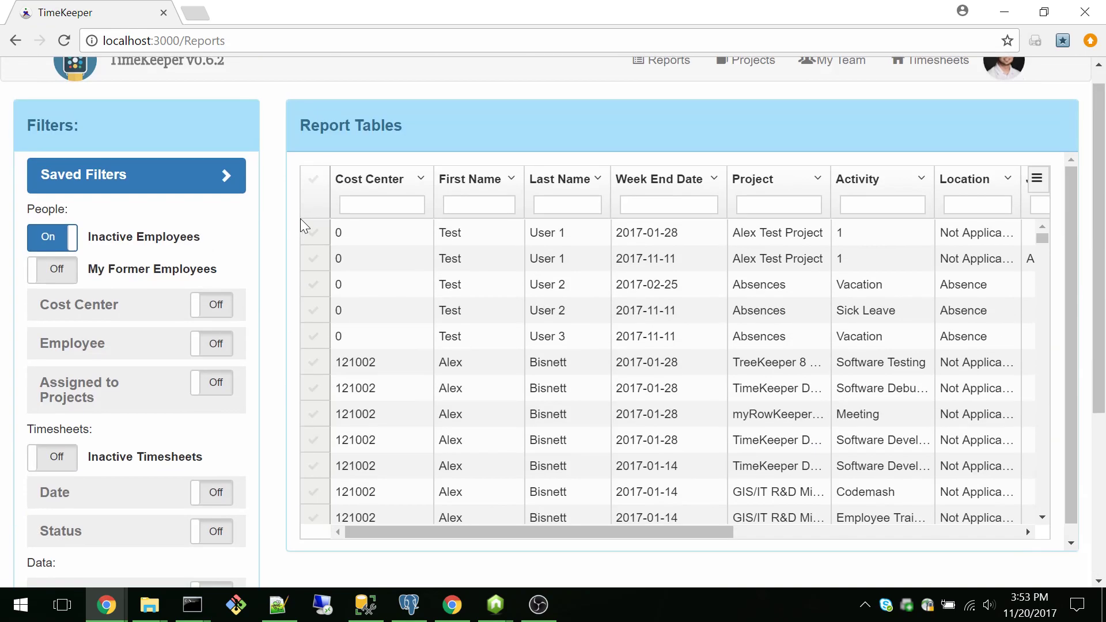
Step: Turn off the Inactive Employees filter and look over the project list of the Assigned to Projects filter
drag(420, 230, 598, 258)
click(70, 242)
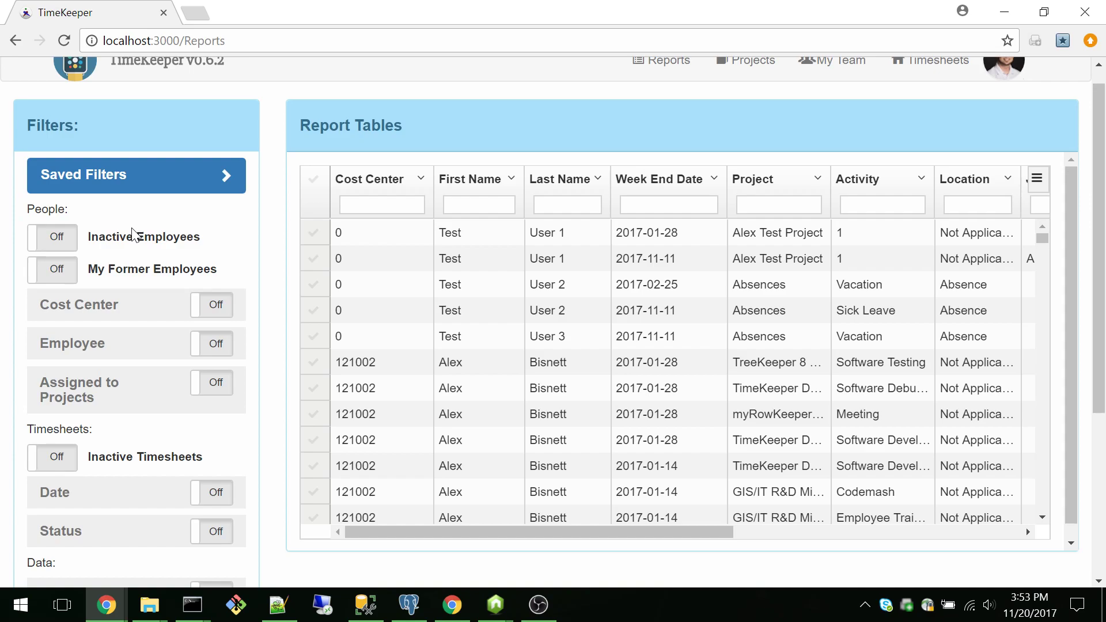
scroll(167, 247, down, 3)
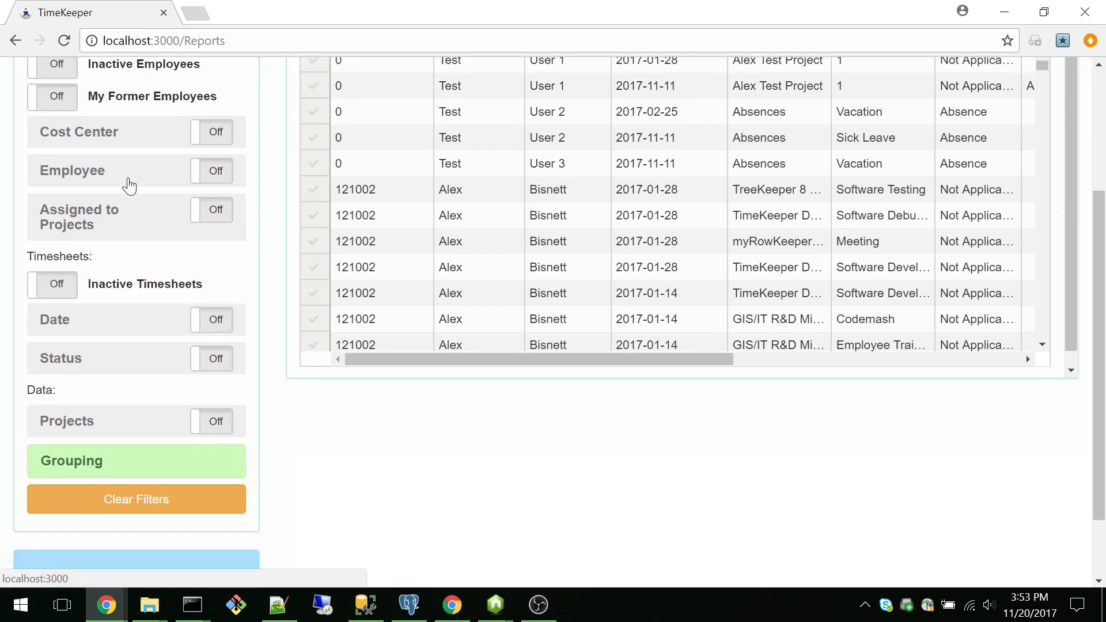
click(127, 237)
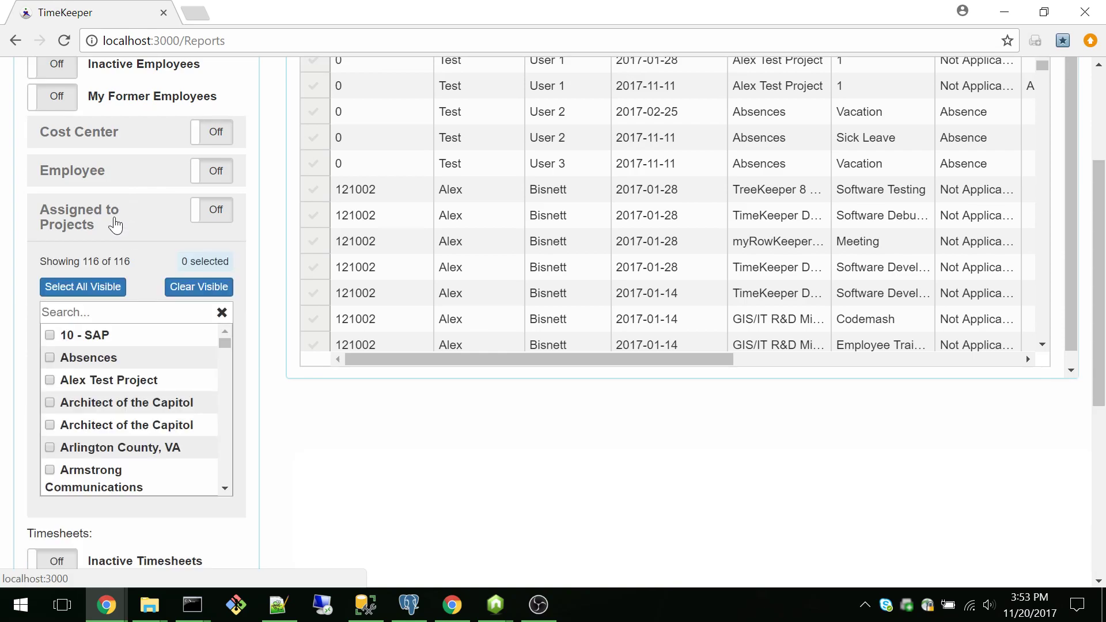
click(116, 224)
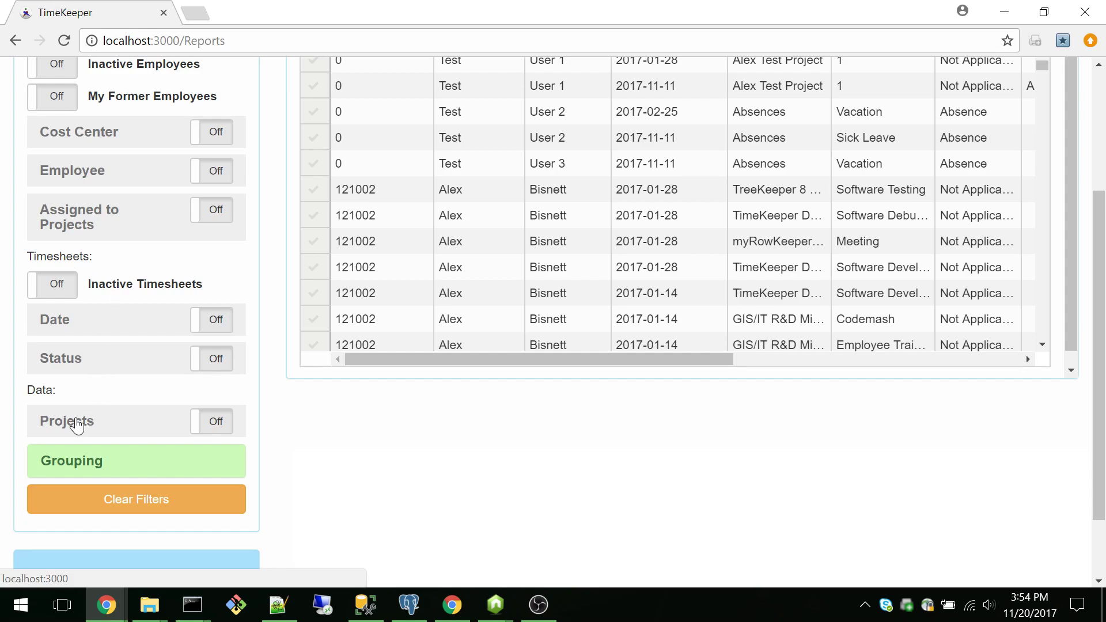
Step: Turn on the Projects data filter with only the Absences project selected
click(94, 432)
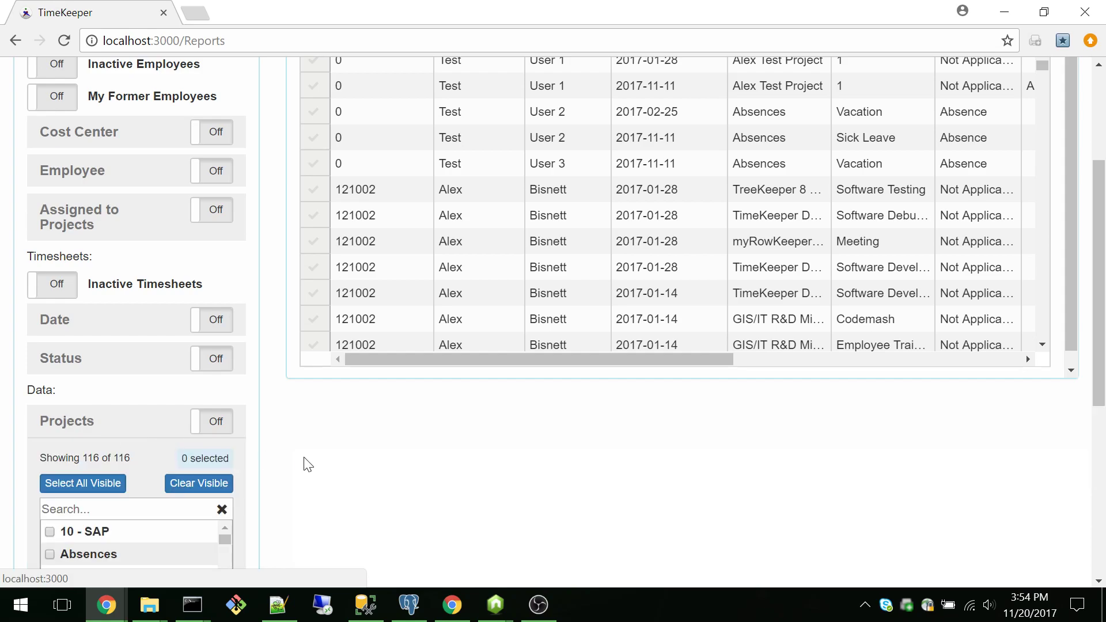
scroll(308, 464, down, 2)
scroll(309, 465, down, 1)
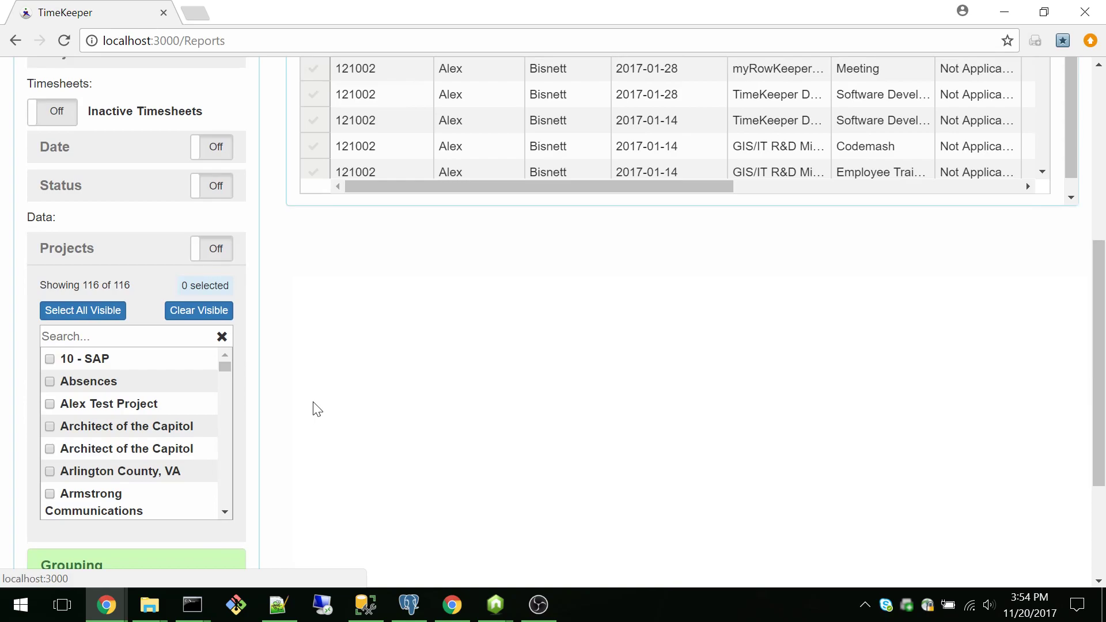
click(218, 246)
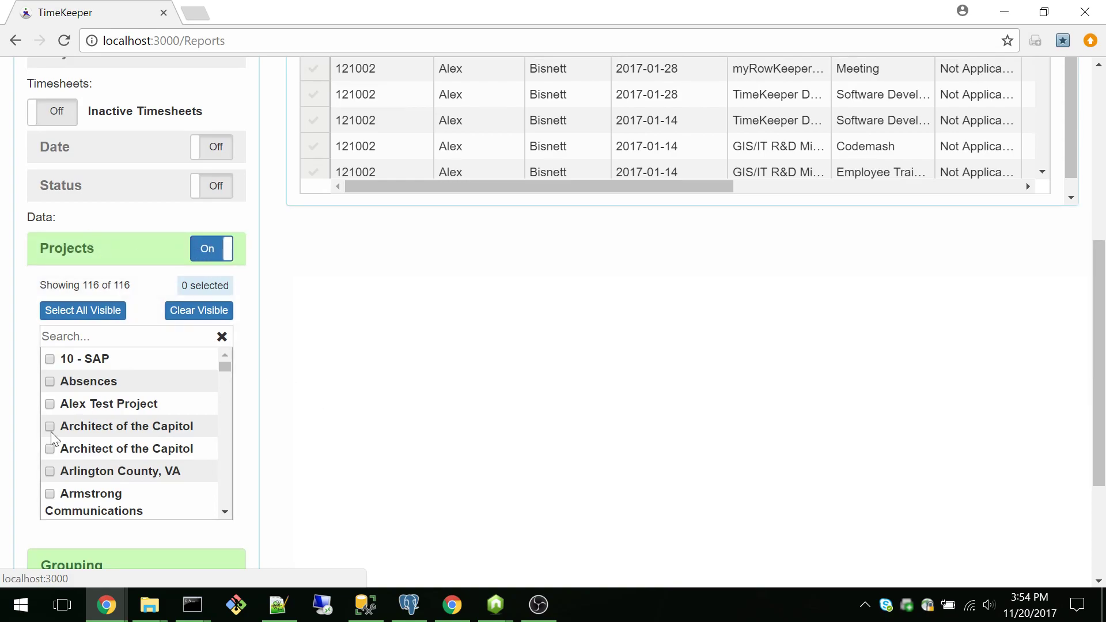
click(68, 382)
click(107, 253)
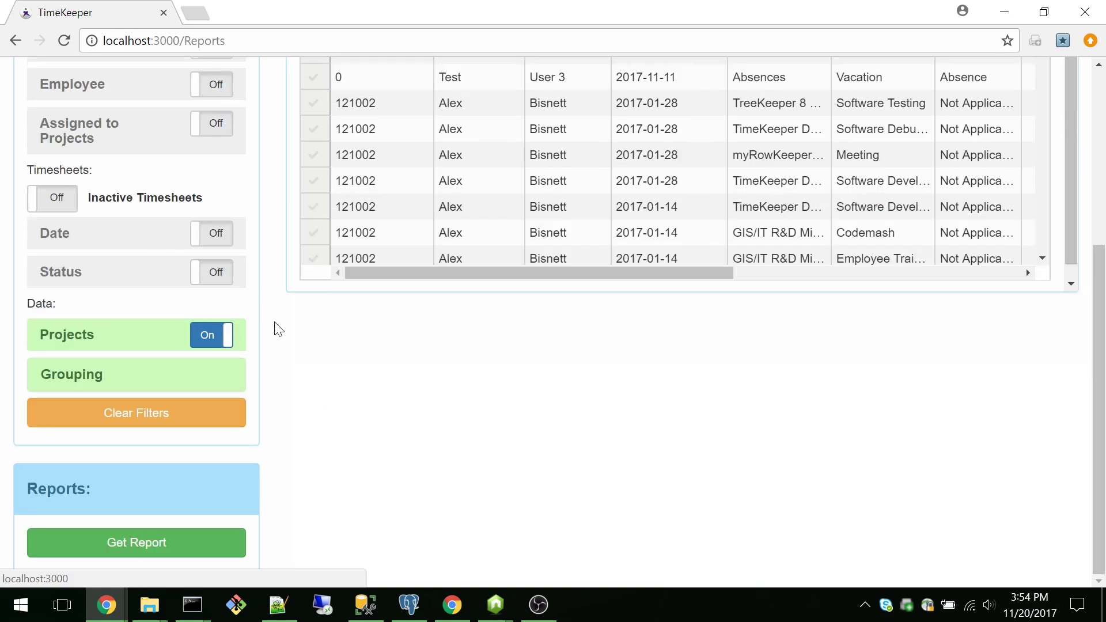
Step: Generate the report for the selected project and look through its rows
click(169, 548)
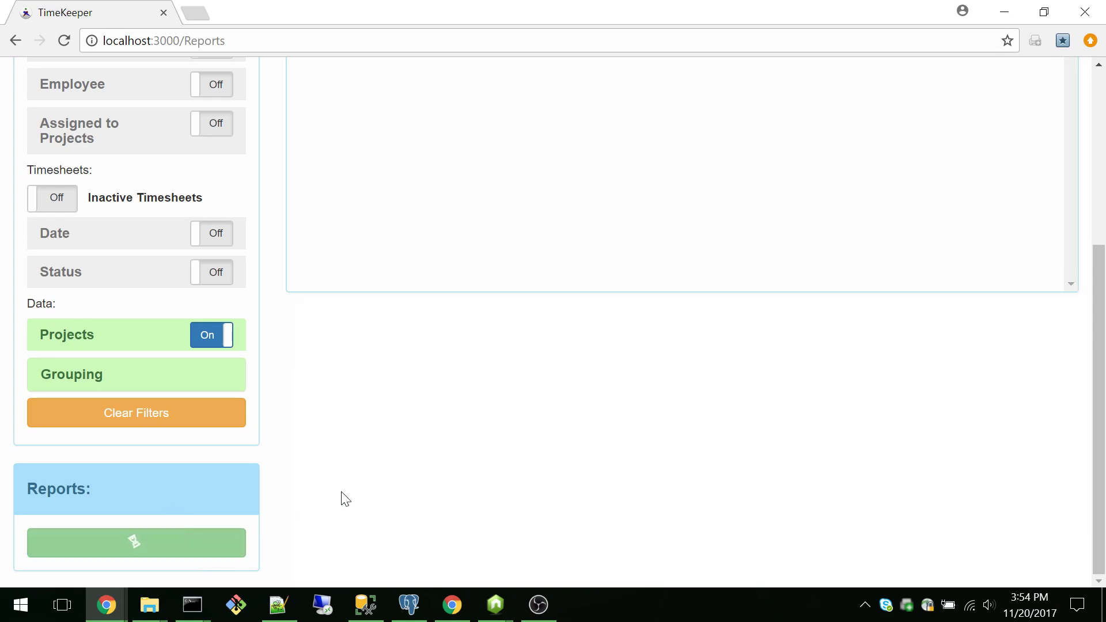
scroll(340, 496, up, 5)
scroll(717, 231, down, 3)
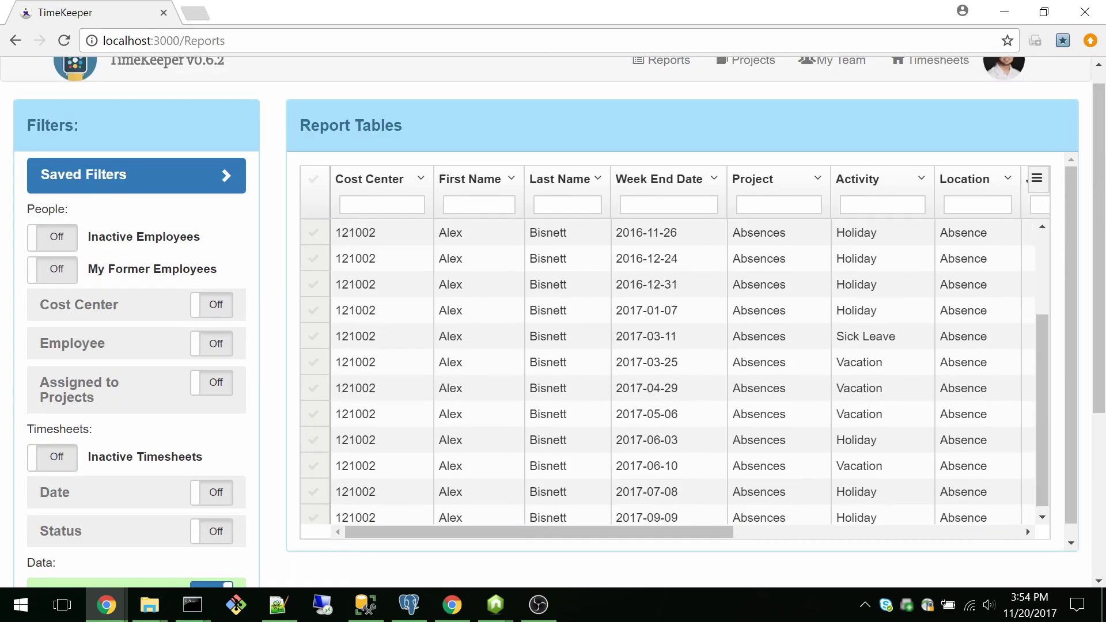
scroll(605, 358, up, 4)
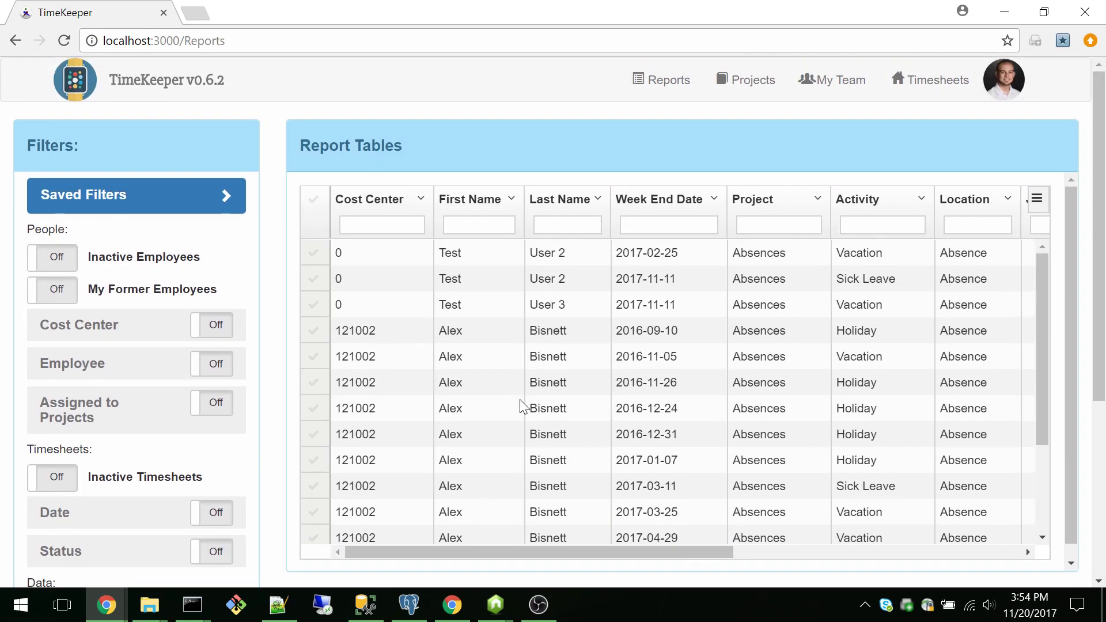
Step: Turn off the Projects data filter and expand the Grouping options
scroll(165, 503, down, 5)
click(220, 336)
click(172, 349)
click(219, 375)
scroll(249, 387, down, 3)
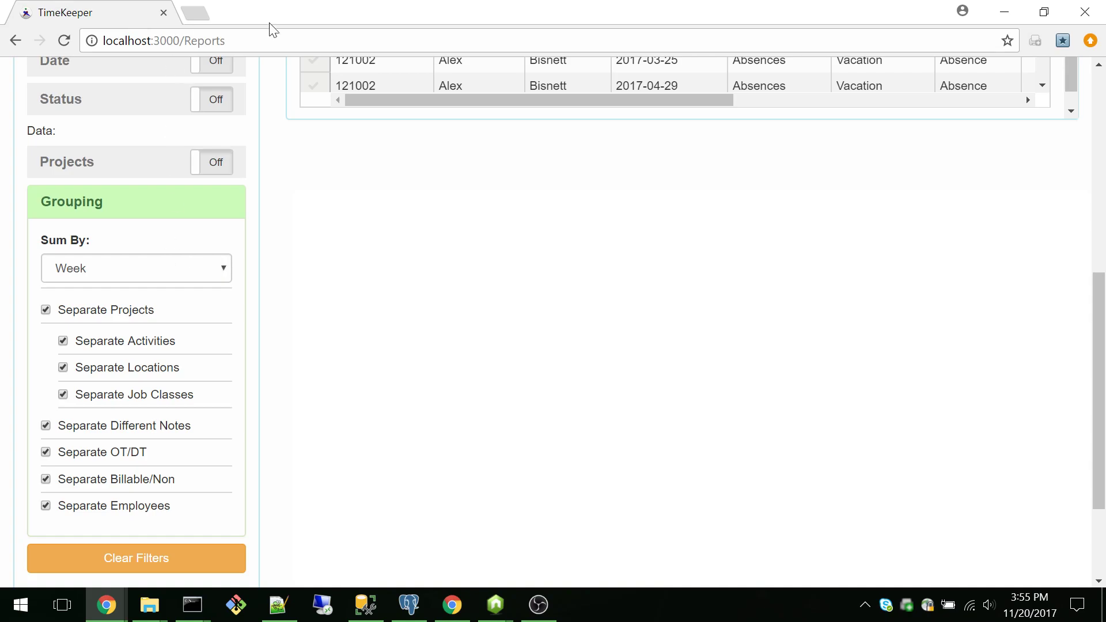
Step: Try the Day and Year options for the Sum By grouping, leaving Year selected
click(219, 277)
click(147, 291)
click(222, 272)
click(100, 321)
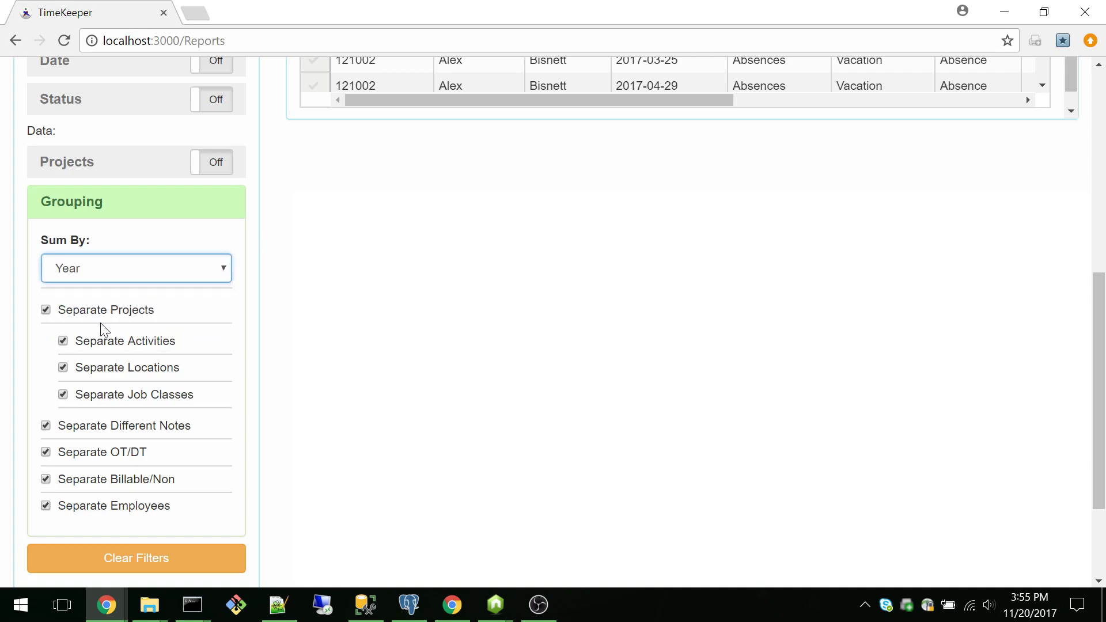
click(278, 256)
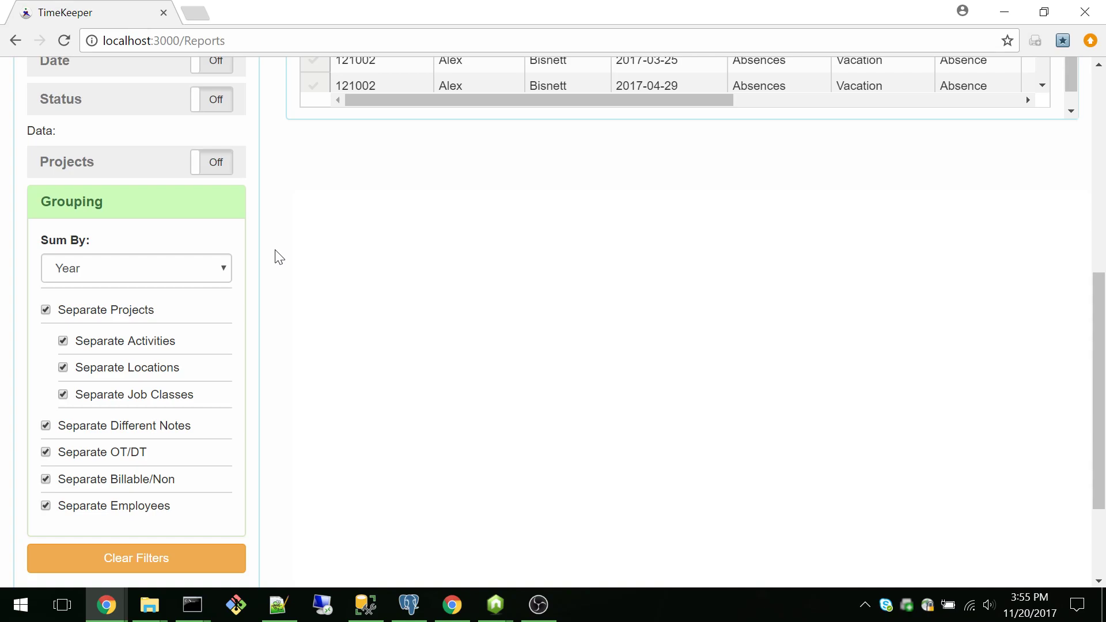
Step: Set the Sum By grouping to All Selected Time and briefly check the Date filter
click(226, 268)
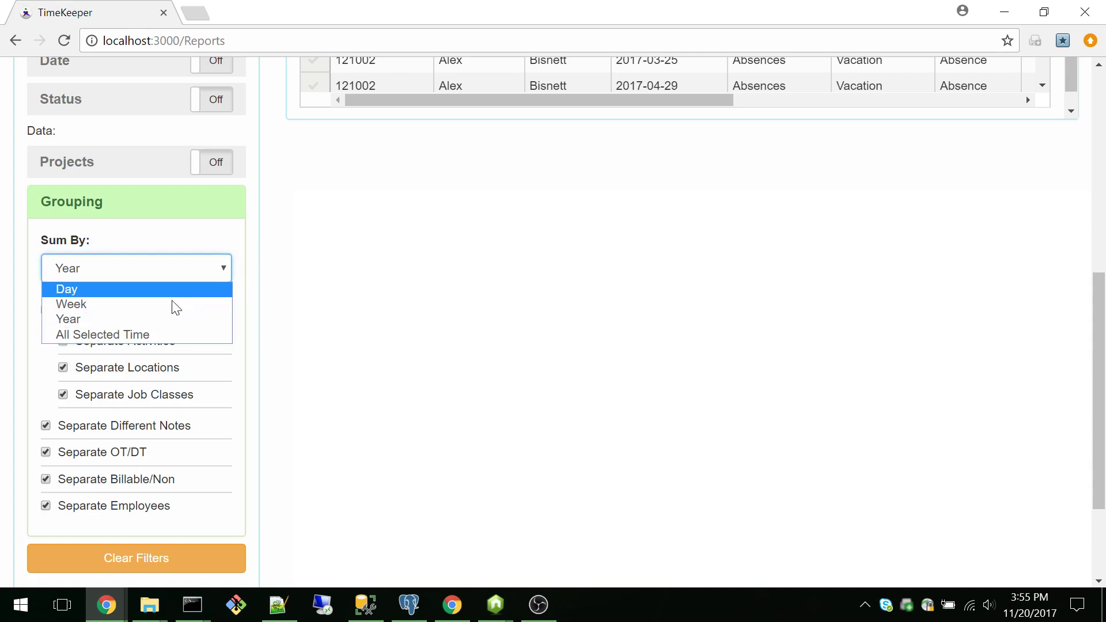
click(156, 336)
click(265, 284)
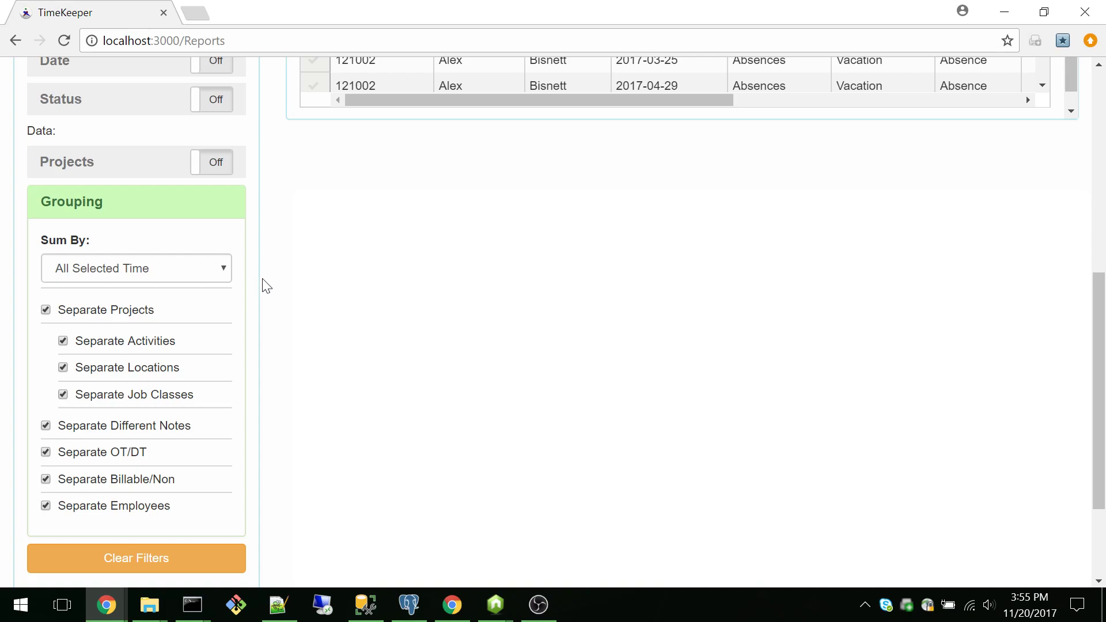
scroll(294, 300, up, 2)
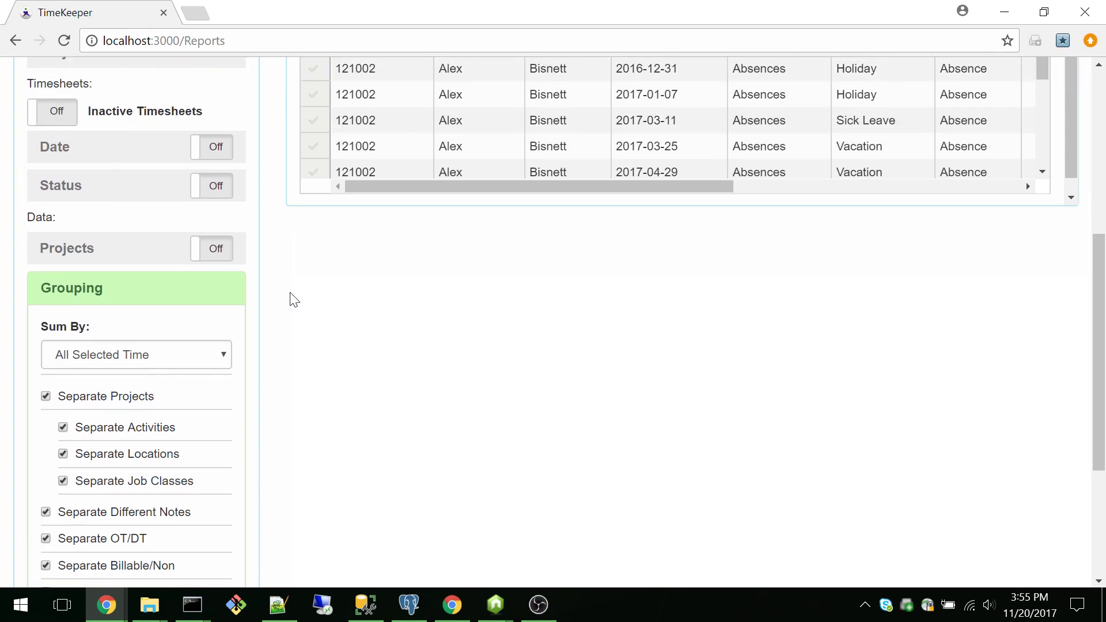
click(164, 154)
click(155, 155)
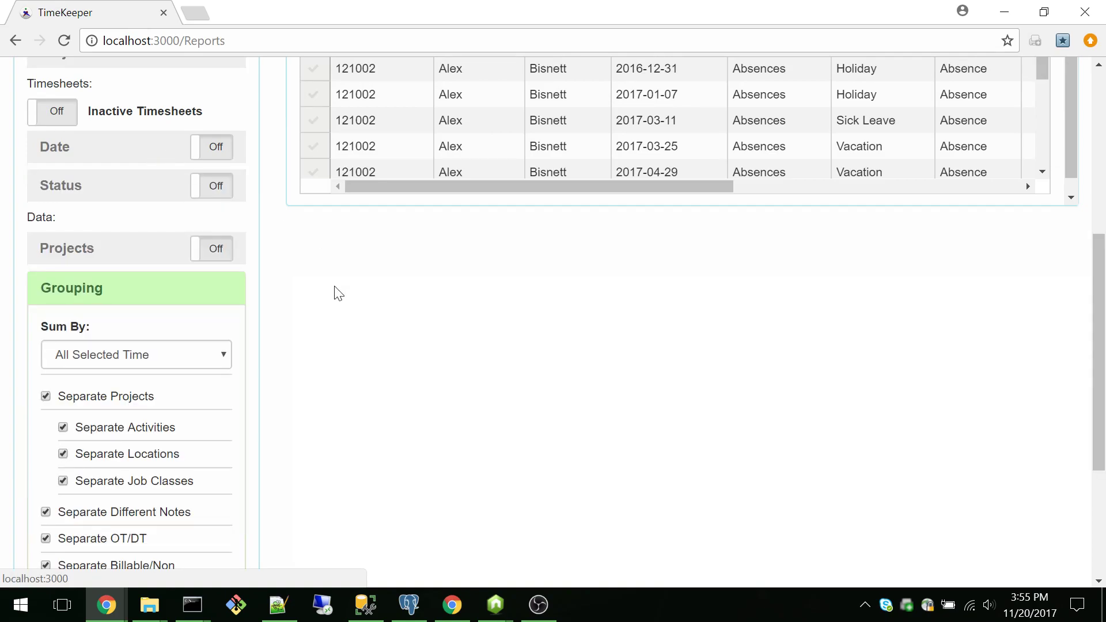
Step: Disable the Separate Projects option in the report grouping
scroll(299, 301, down, 2)
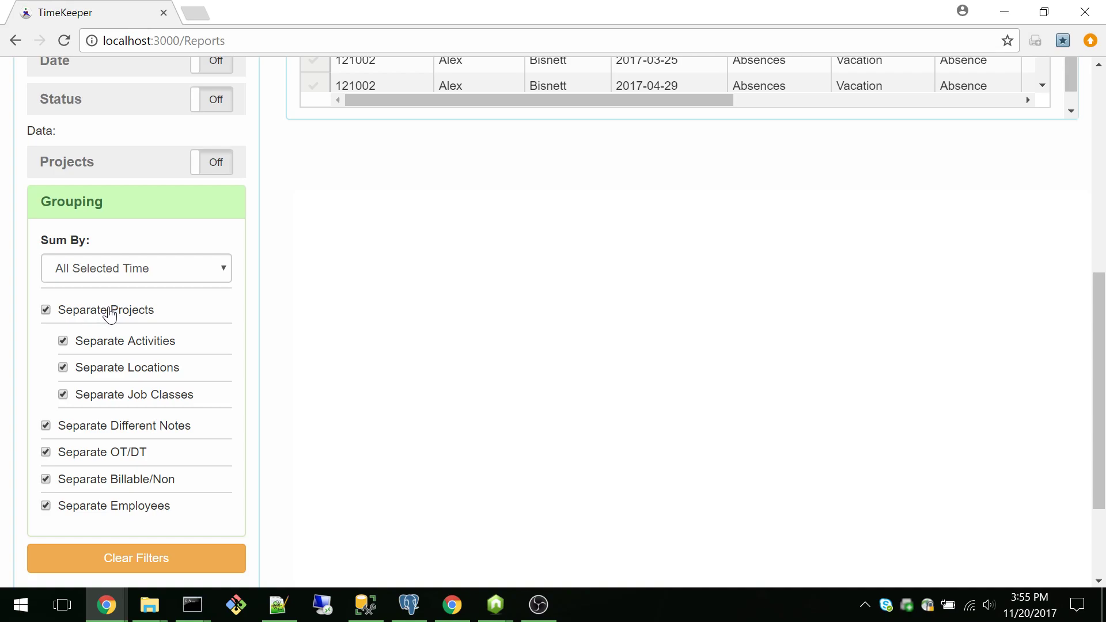
click(110, 315)
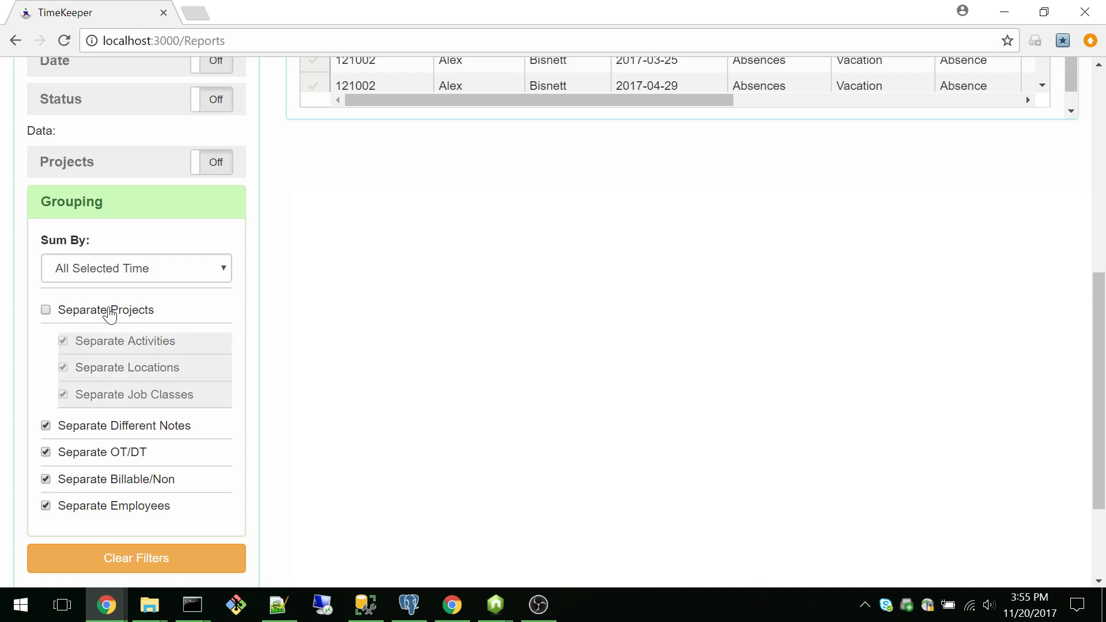
scroll(312, 426, up, 6)
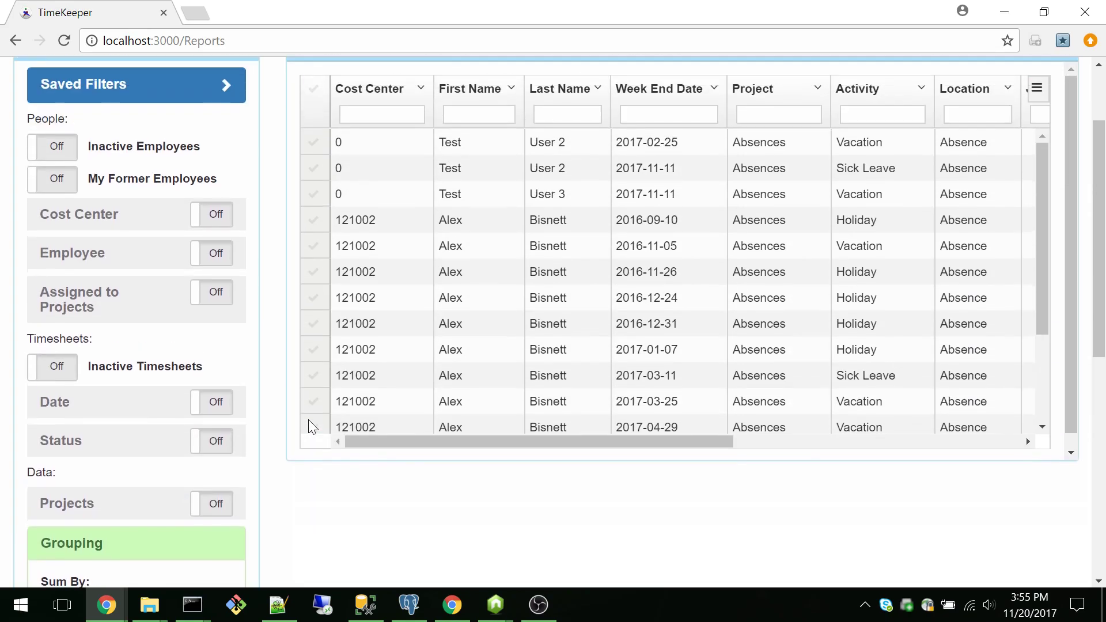
scroll(264, 434, down, 8)
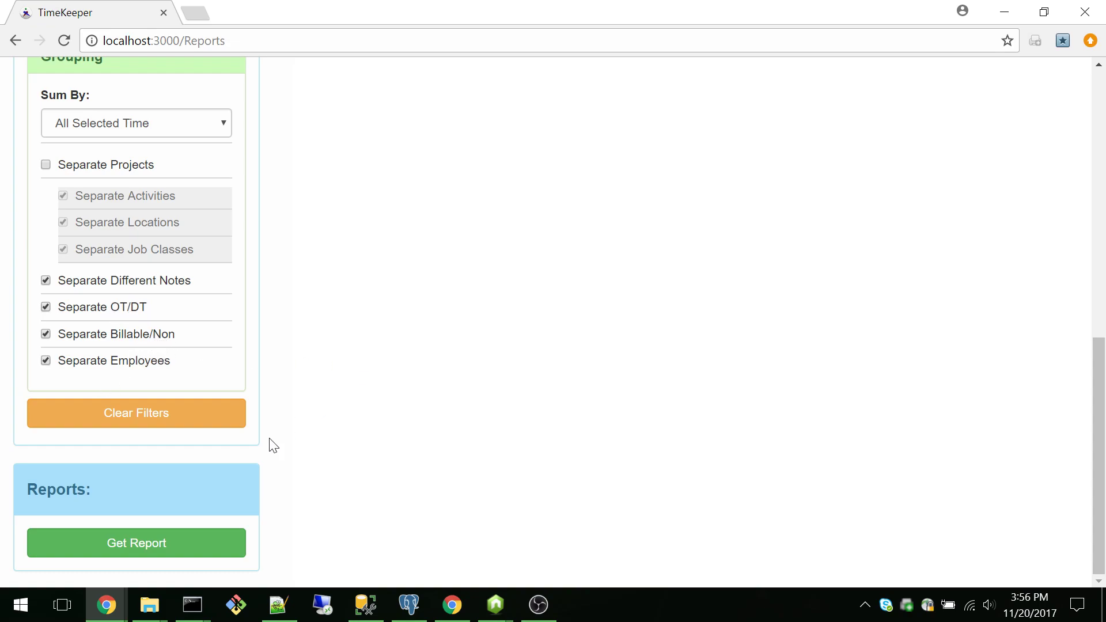
Step: Re-enable the Separate Projects option and set the Sum By grouping to Week
click(127, 171)
click(215, 134)
click(139, 166)
scroll(420, 255, up, 6)
scroll(357, 432, down, 6)
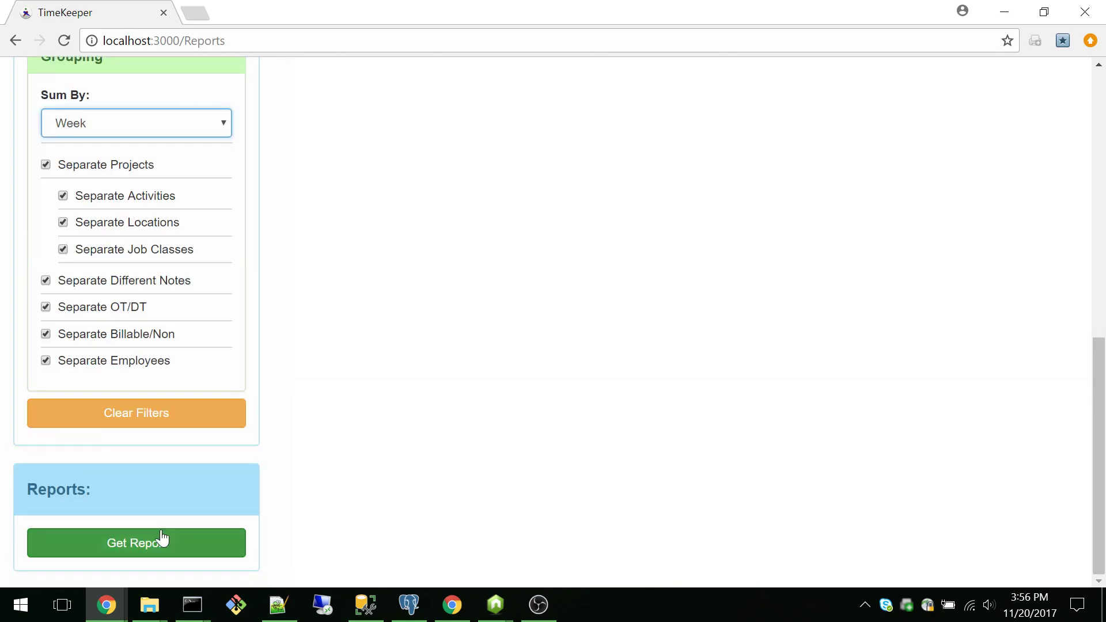
Step: Generate the report summed by week with all separation options on and look through its rows
click(175, 543)
scroll(265, 338, up, 7)
scroll(265, 339, up, 3)
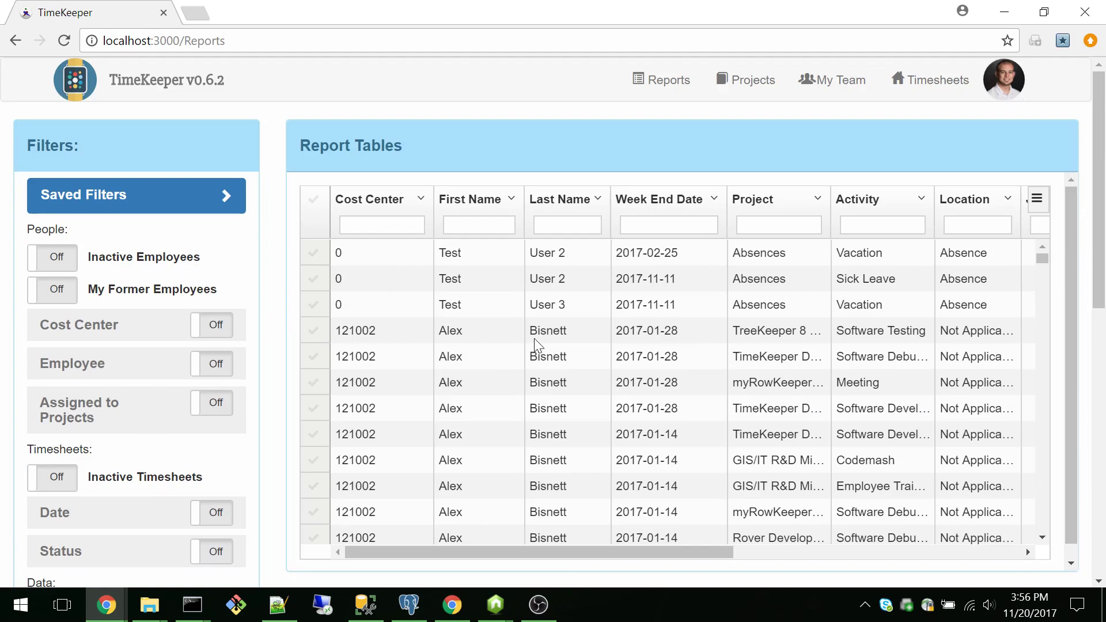
scroll(538, 346, down, 20)
scroll(570, 315, up, 20)
Step: Turn on the Date filter for timesheets and choose the Custom range
scroll(279, 211, down, 7)
scroll(280, 212, up, 4)
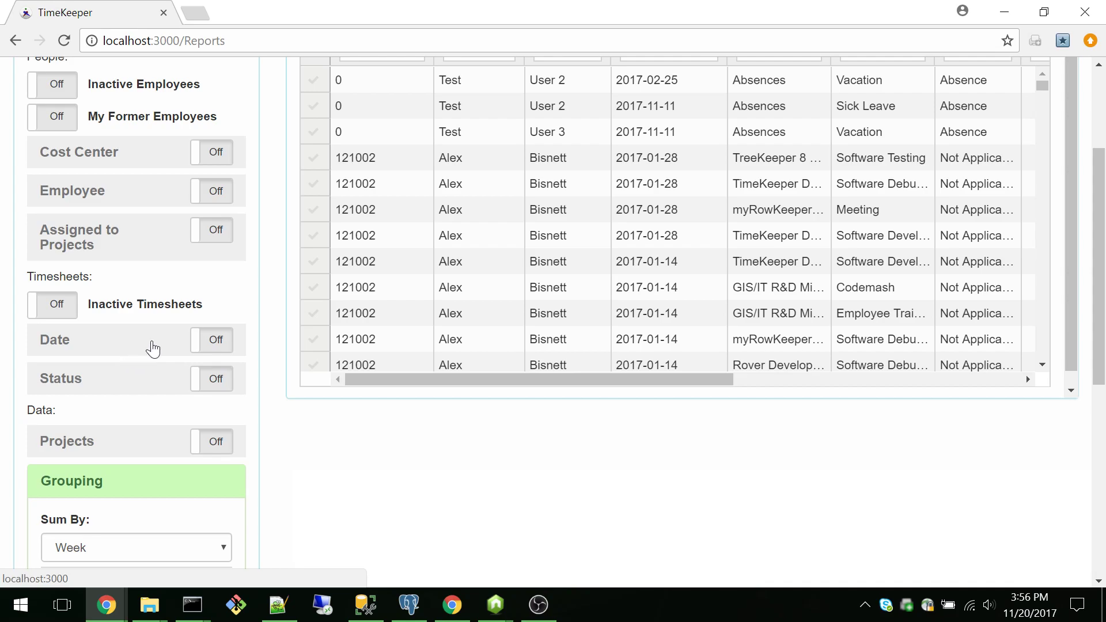
click(217, 344)
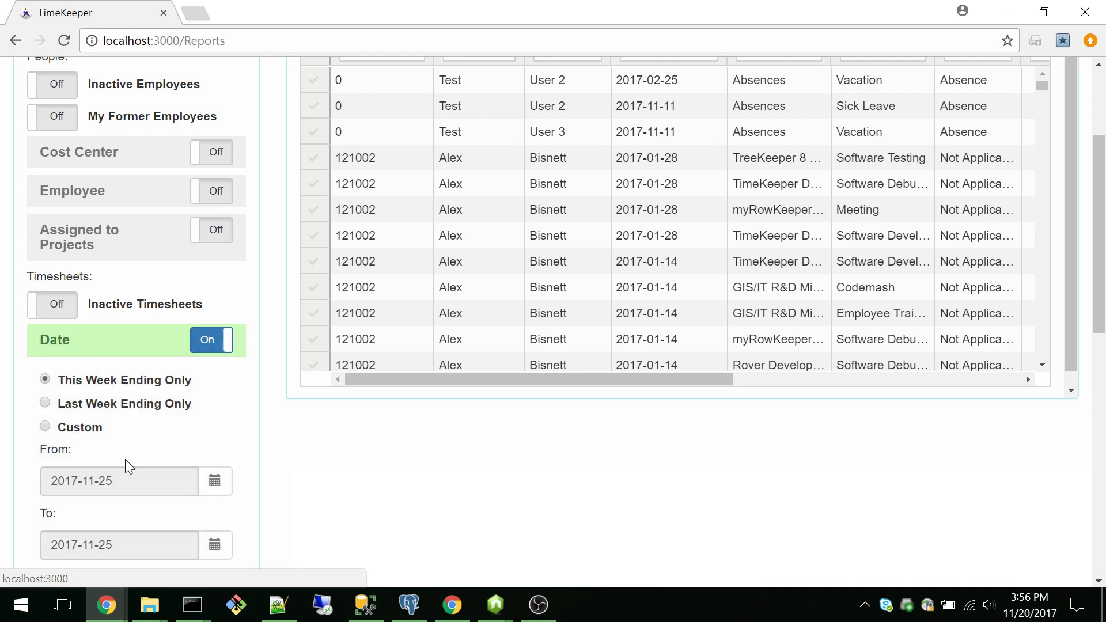
click(79, 428)
Step: Set the custom range's From date to 2017-01-07 and clear its To date
click(223, 491)
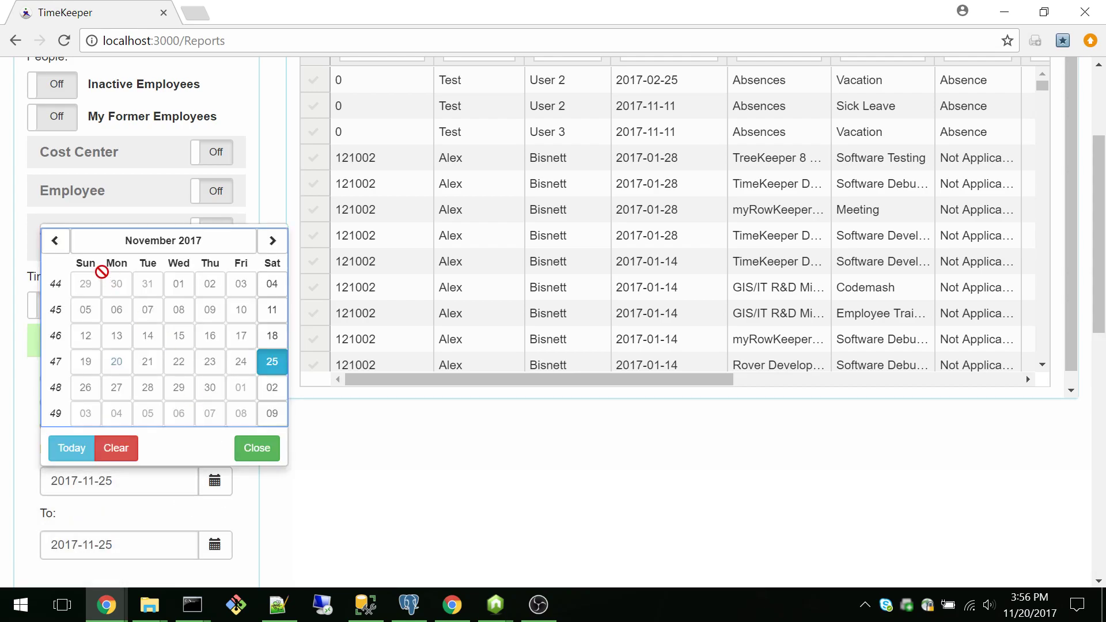
click(163, 239)
click(74, 324)
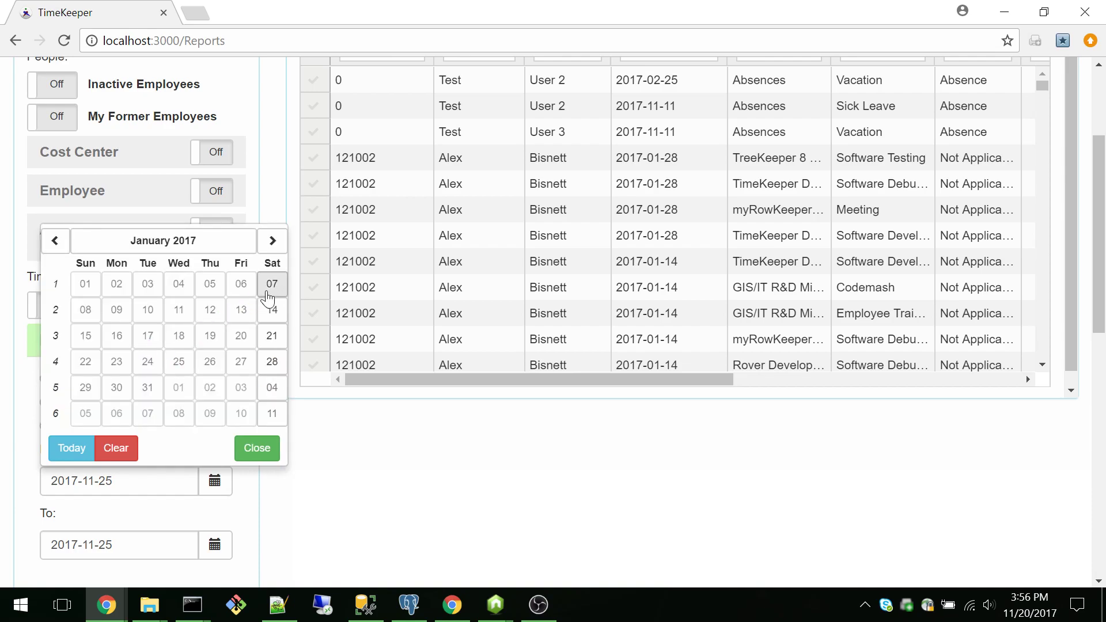
click(272, 286)
click(215, 545)
click(116, 510)
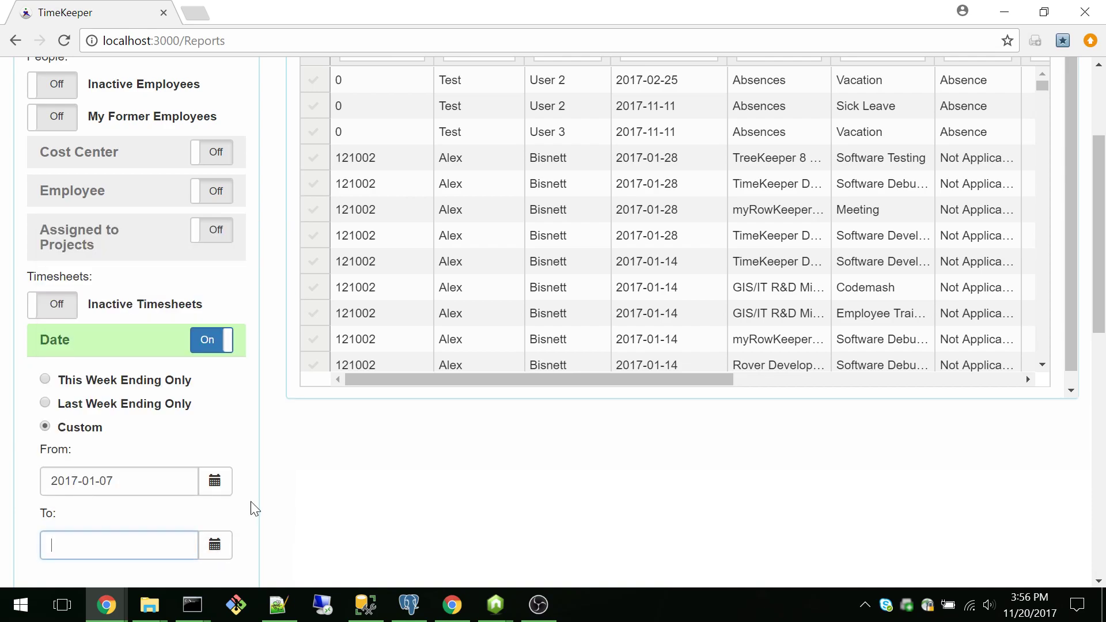
Step: Collapse the Date filter and set the Sum By grouping to Year
click(115, 340)
scroll(346, 457, down, 5)
click(222, 290)
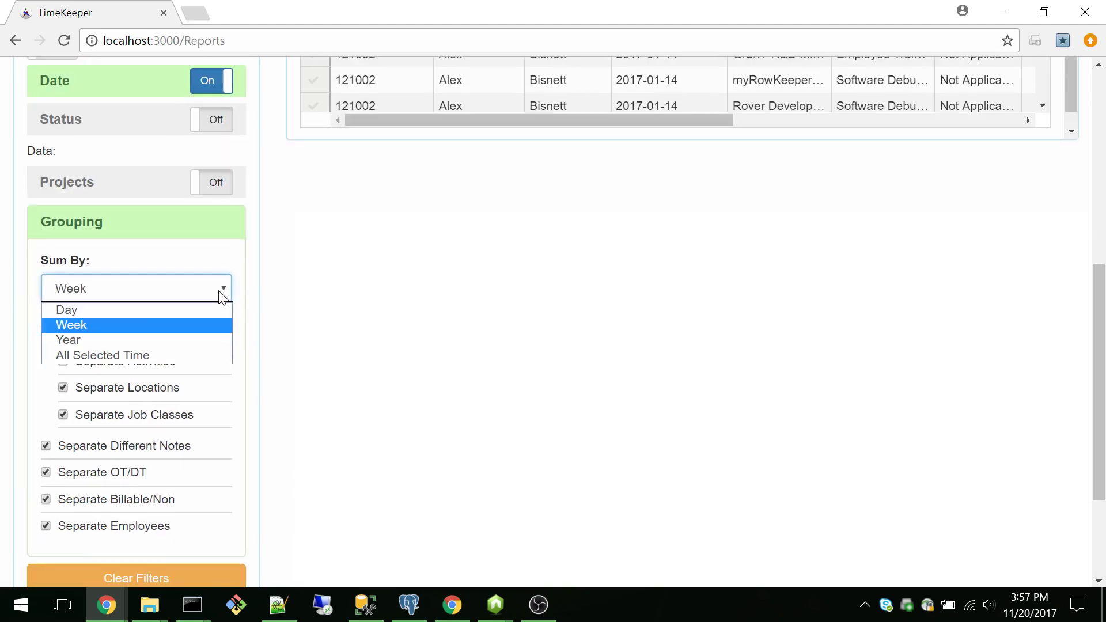
click(91, 340)
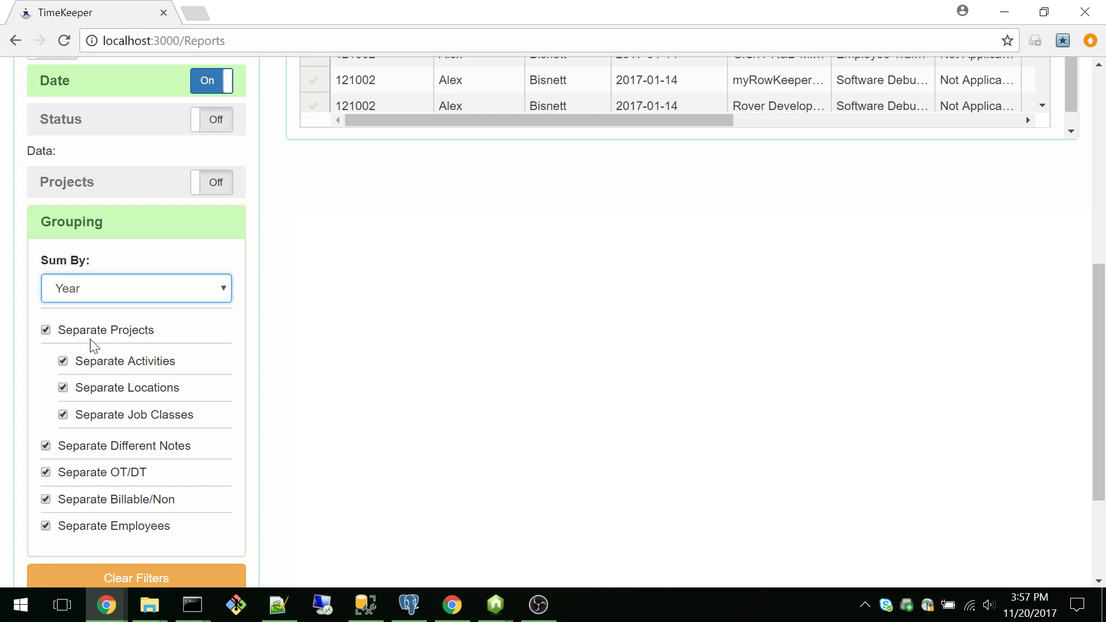
Step: Turn off the Separate Locations, Job Classes, Different Notes, OT/DT and Billable/Non grouping options
click(146, 391)
click(179, 422)
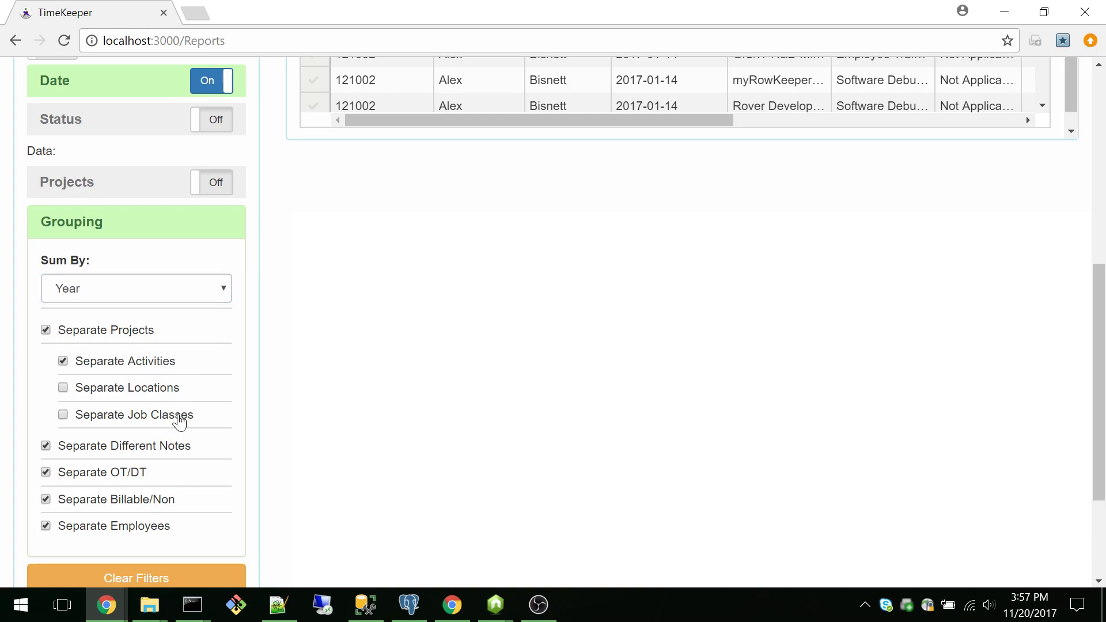
click(167, 449)
click(133, 473)
click(125, 499)
Step: Turn on the Projects filter with only Absences selected, and collapse its project list
scroll(106, 208, up, 3)
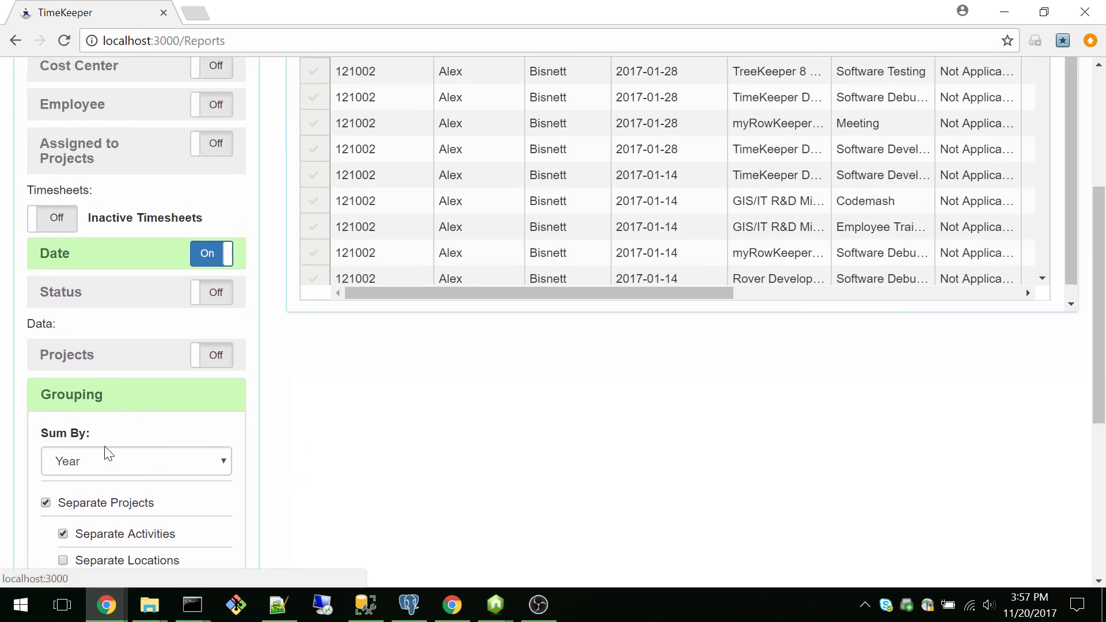
click(121, 363)
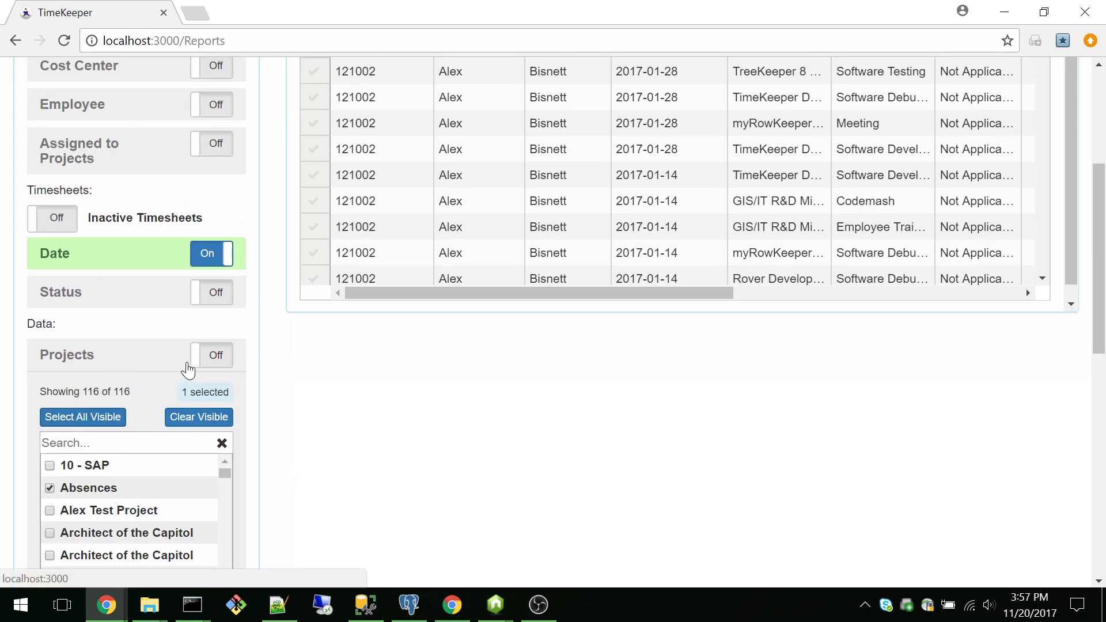
click(216, 358)
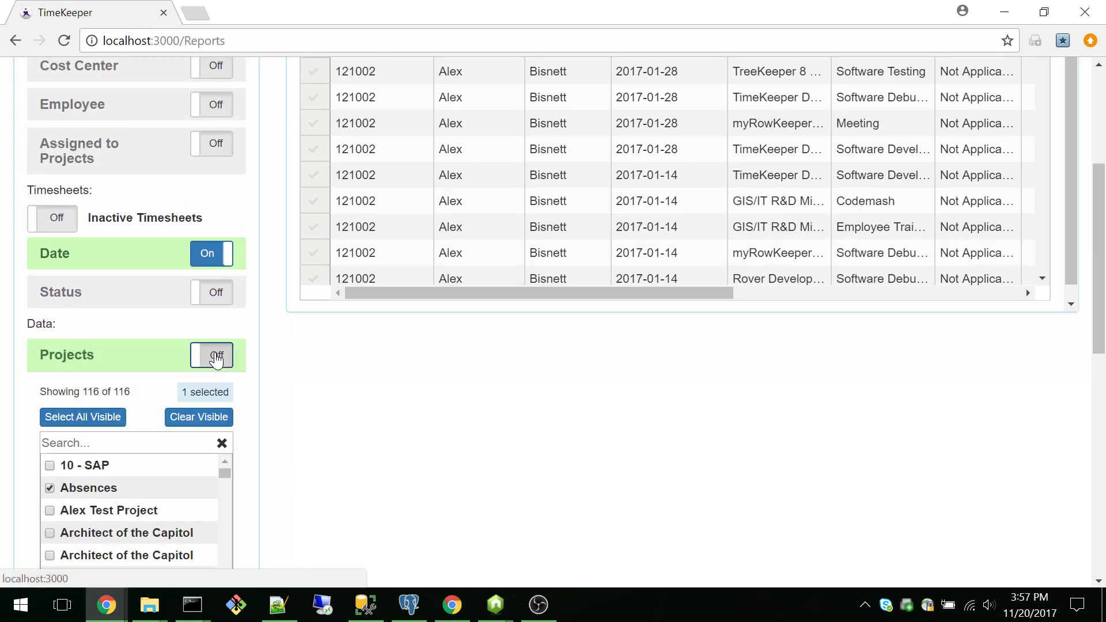
click(113, 363)
click(103, 365)
click(98, 369)
Step: Generate the report of Absences summed by year
scroll(288, 484, down, 6)
click(215, 544)
scroll(288, 461, up, 1)
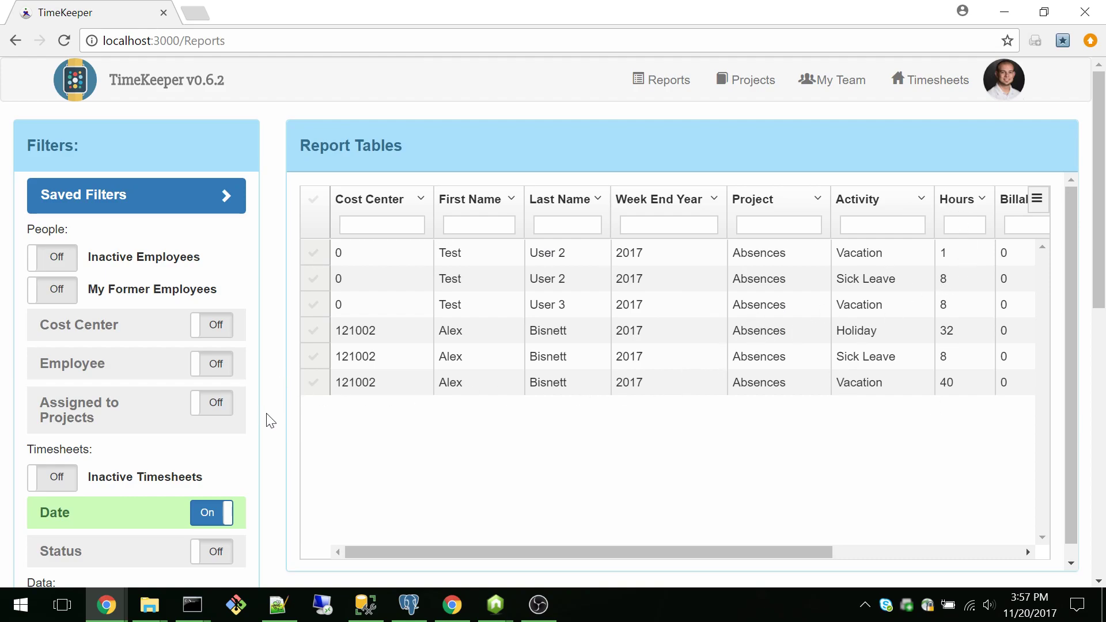
Step: Change the Sum By grouping to Week and regenerate the Absences report
scroll(271, 421, down, 3)
scroll(271, 415, down, 3)
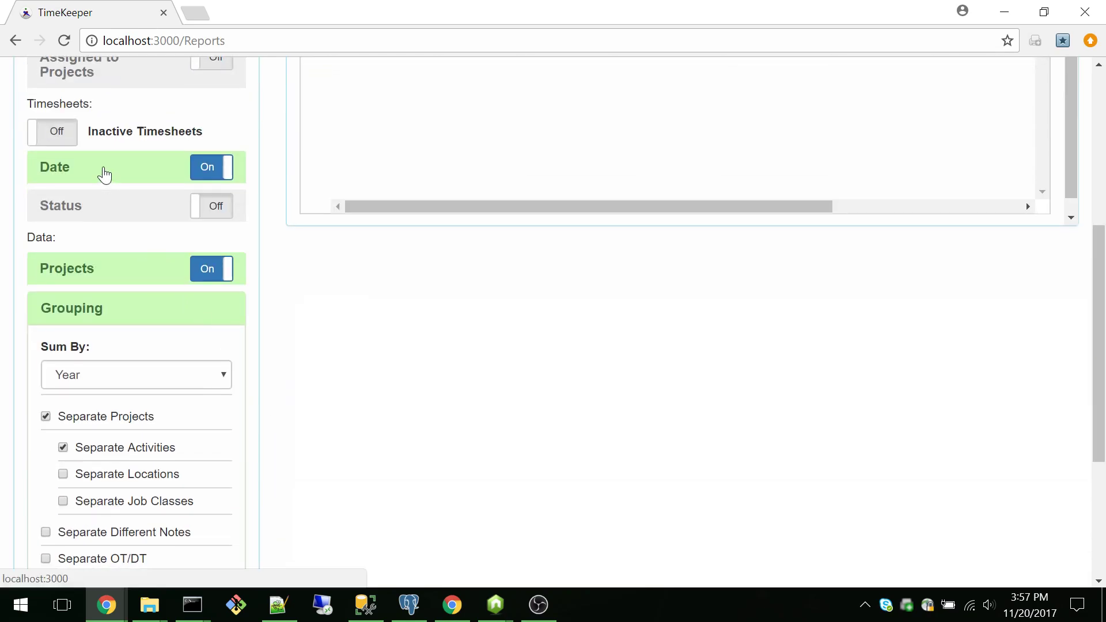
click(158, 385)
click(81, 411)
scroll(242, 409, down, 4)
click(158, 542)
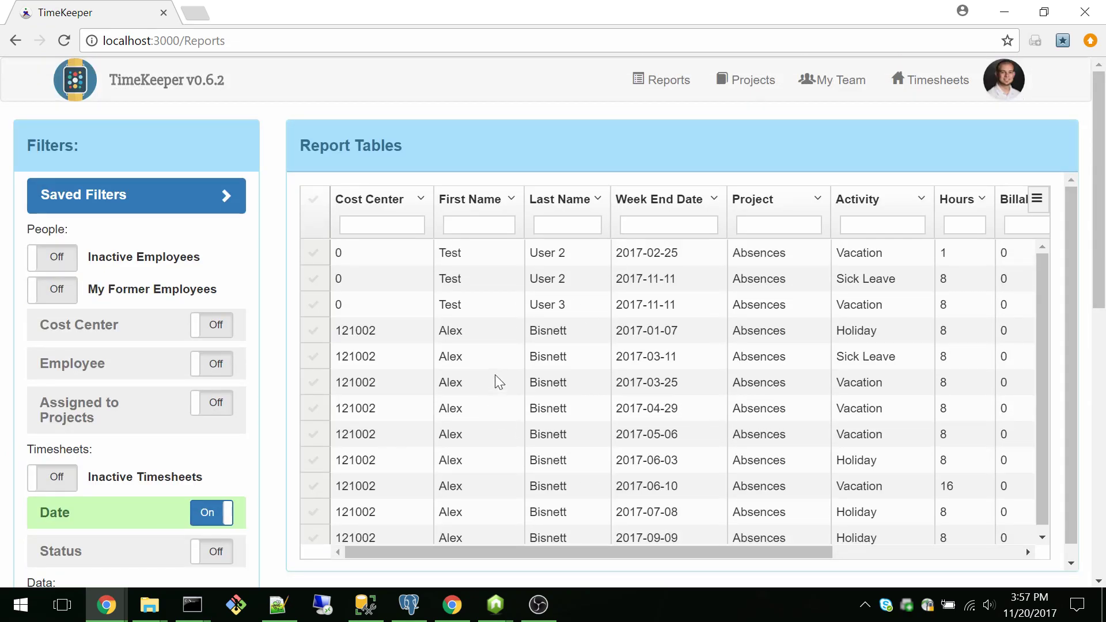
Step: Expand the Projects filter, switch it off and deselect Absences in its project list
scroll(265, 279, down, 6)
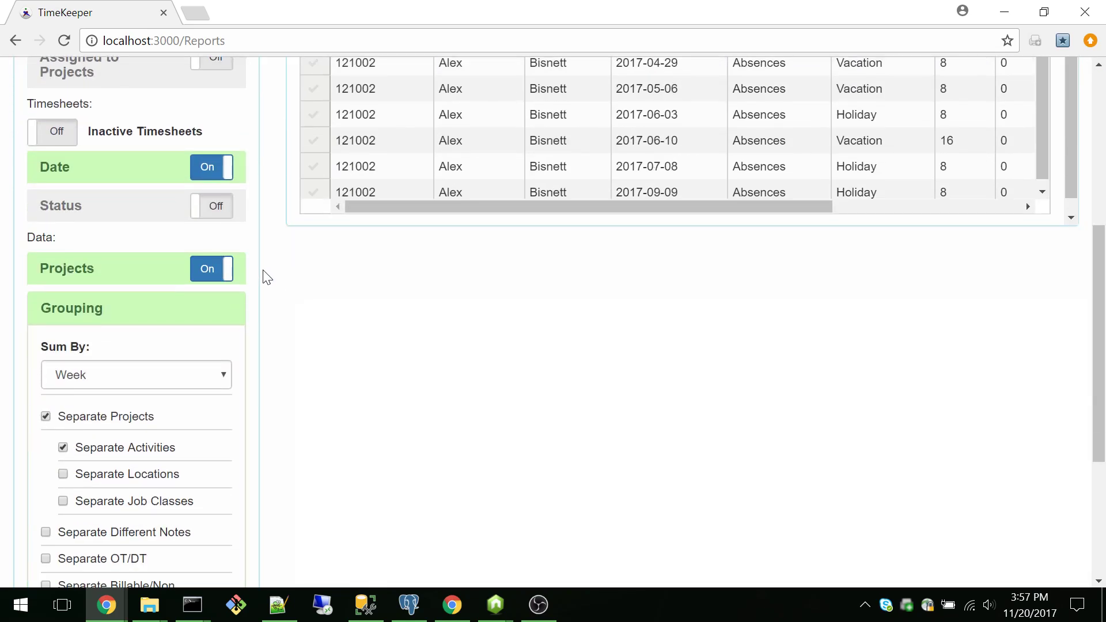
click(80, 277)
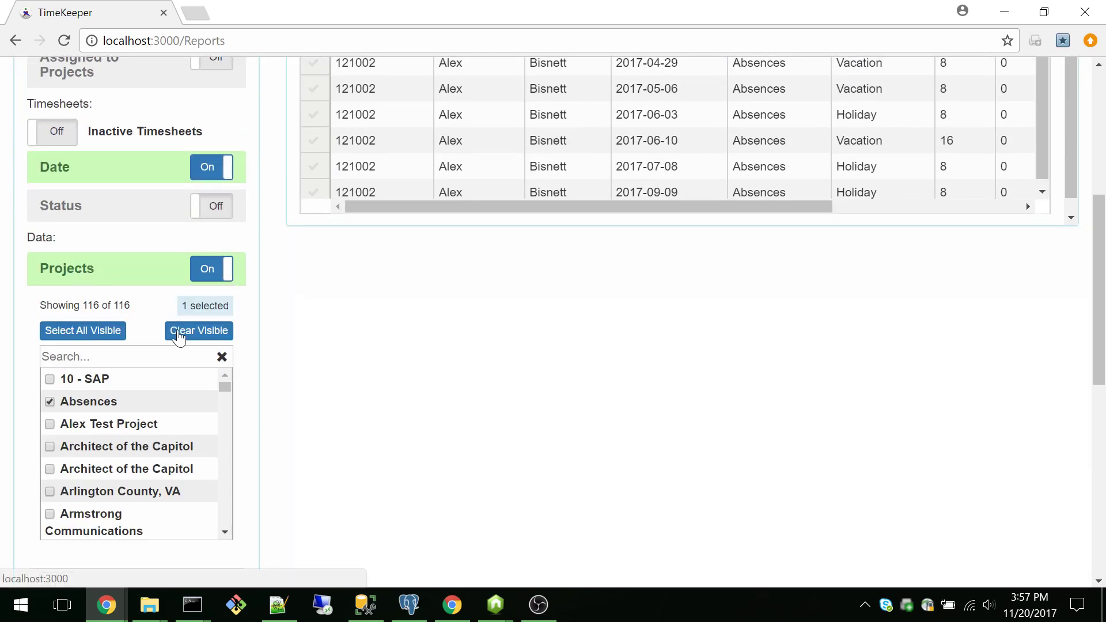
click(211, 269)
click(51, 402)
Step: Search the projects for "timekeep", filter by TimeKeeper Development and generate the weekly report
click(161, 356)
text(timekeep)
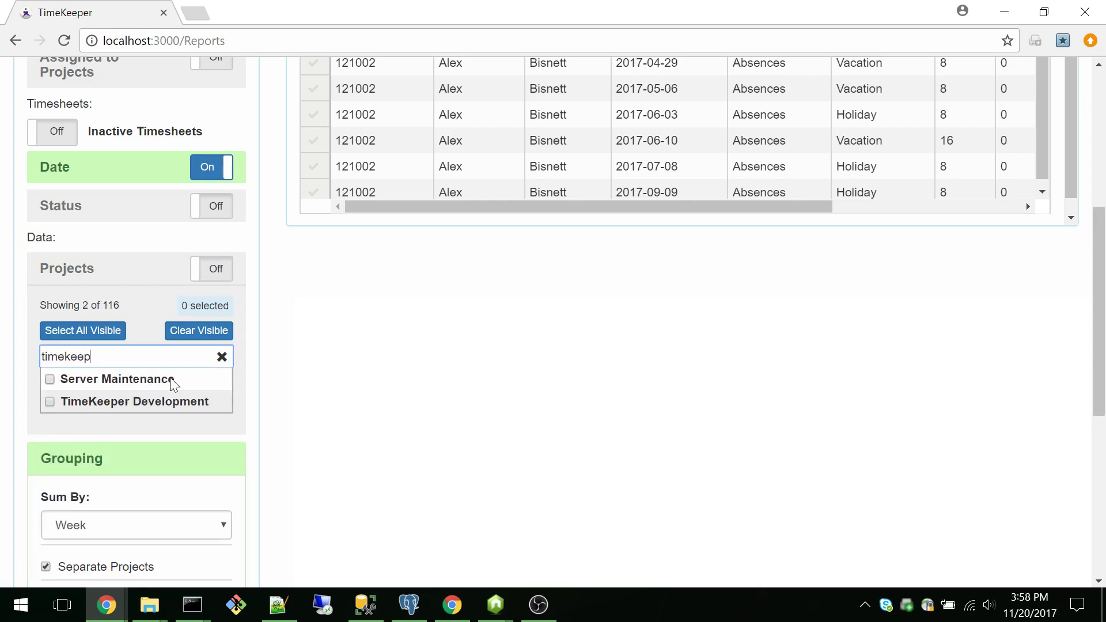
click(171, 403)
click(208, 269)
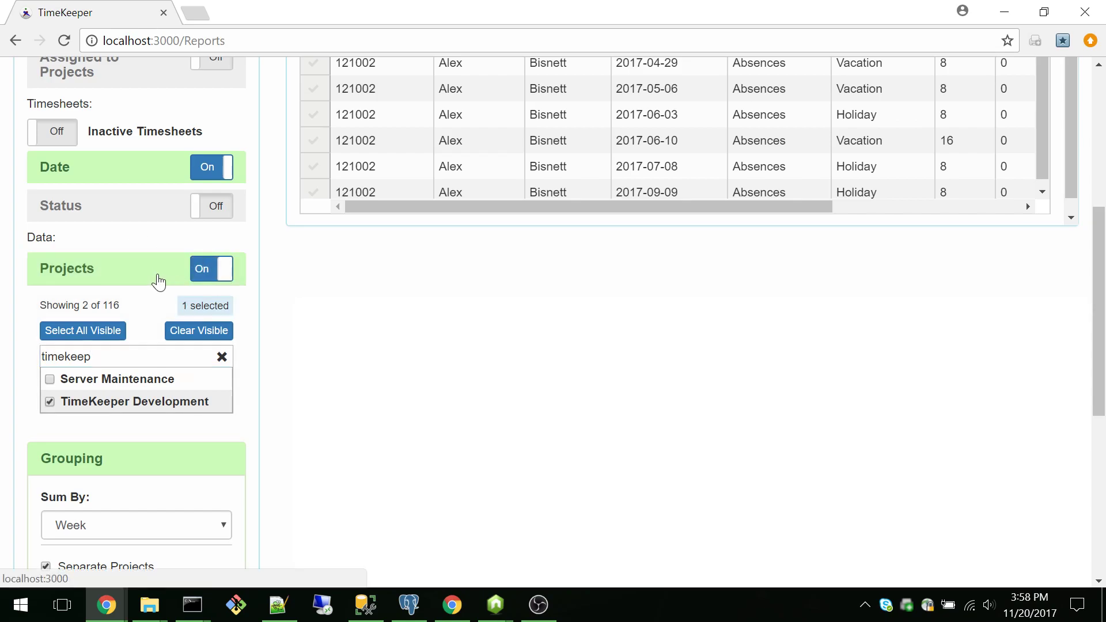
scroll(246, 363, down, 7)
click(185, 542)
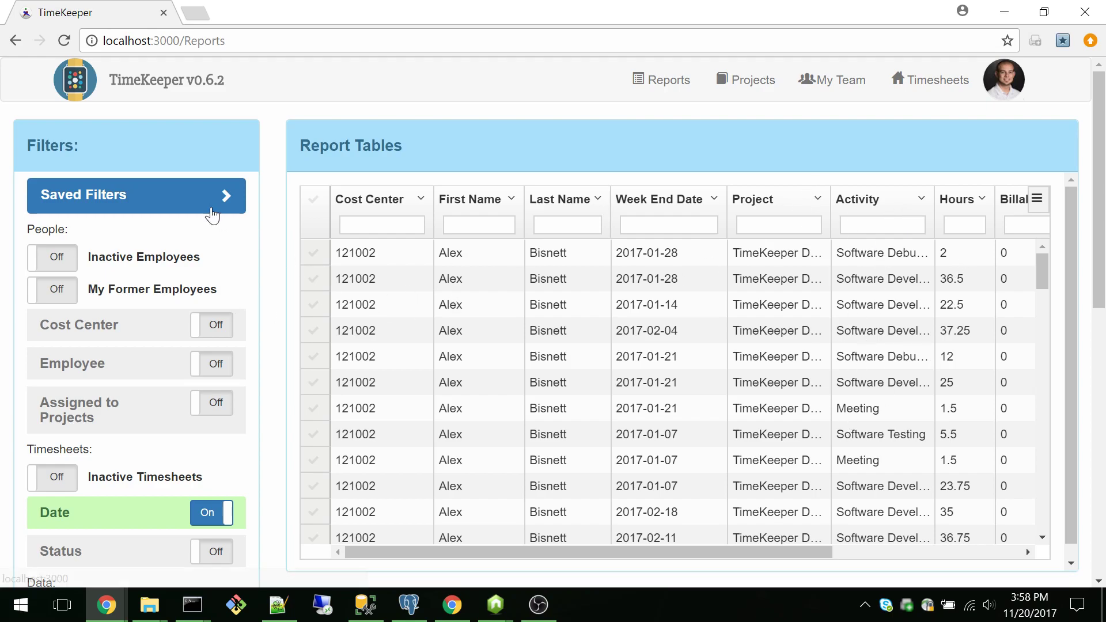
Step: Turn off Separate Activities in the grouping options and regenerate the TimeKeeper Development report
scroll(280, 219, down, 8)
scroll(279, 222, up, 4)
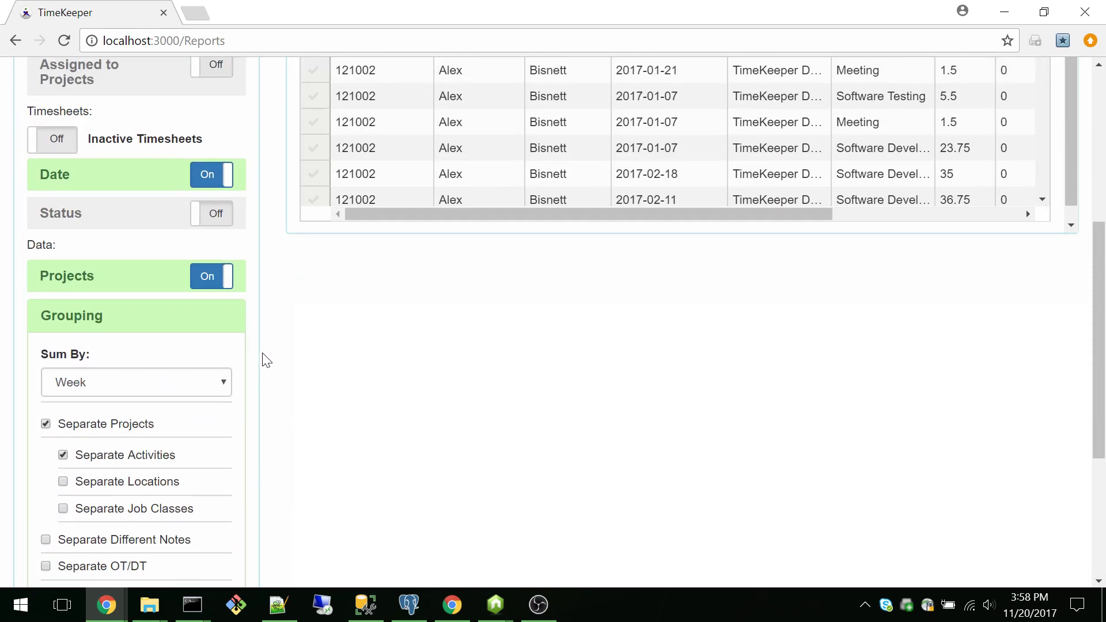
click(149, 459)
scroll(266, 383, down, 4)
click(176, 552)
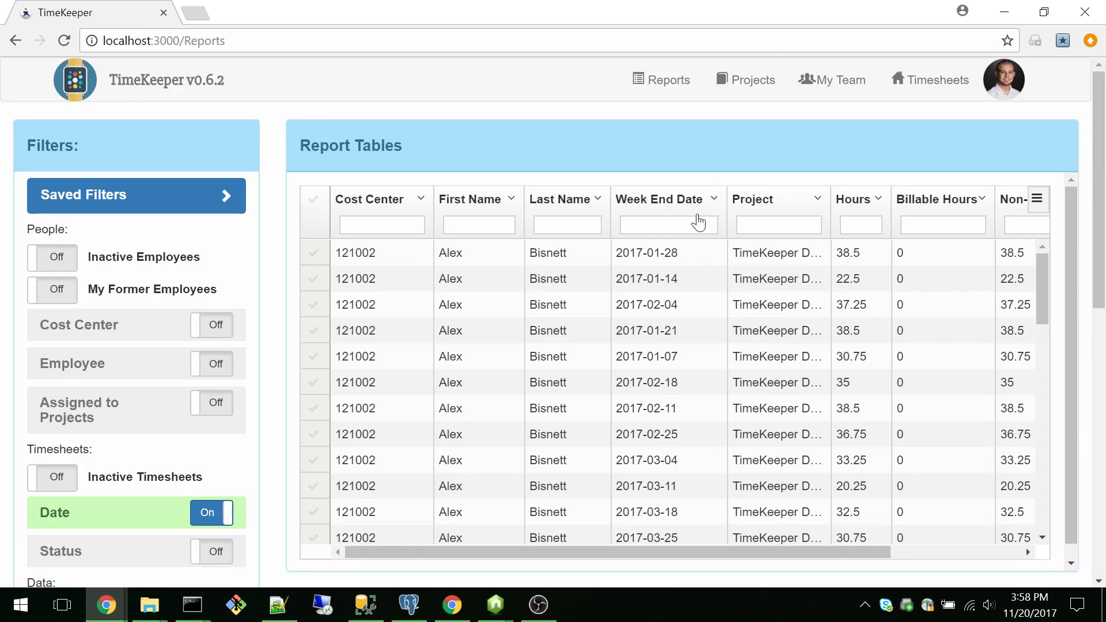
Step: Sort the report by Week End Date in ascending order and look through its weekly rows
click(715, 198)
click(688, 257)
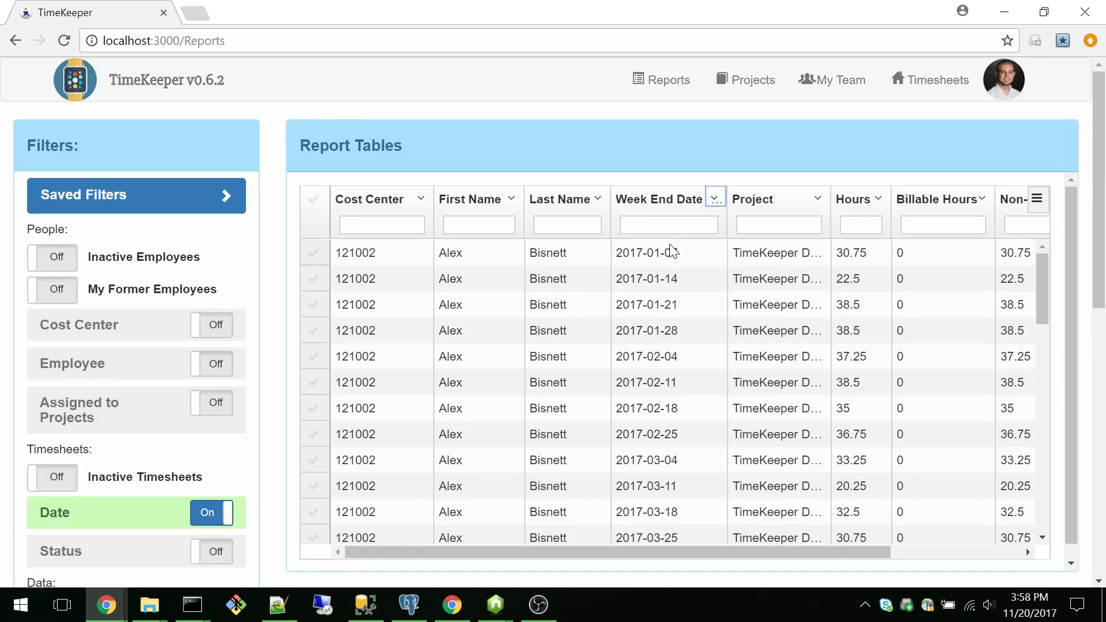
scroll(685, 288, down, 15)
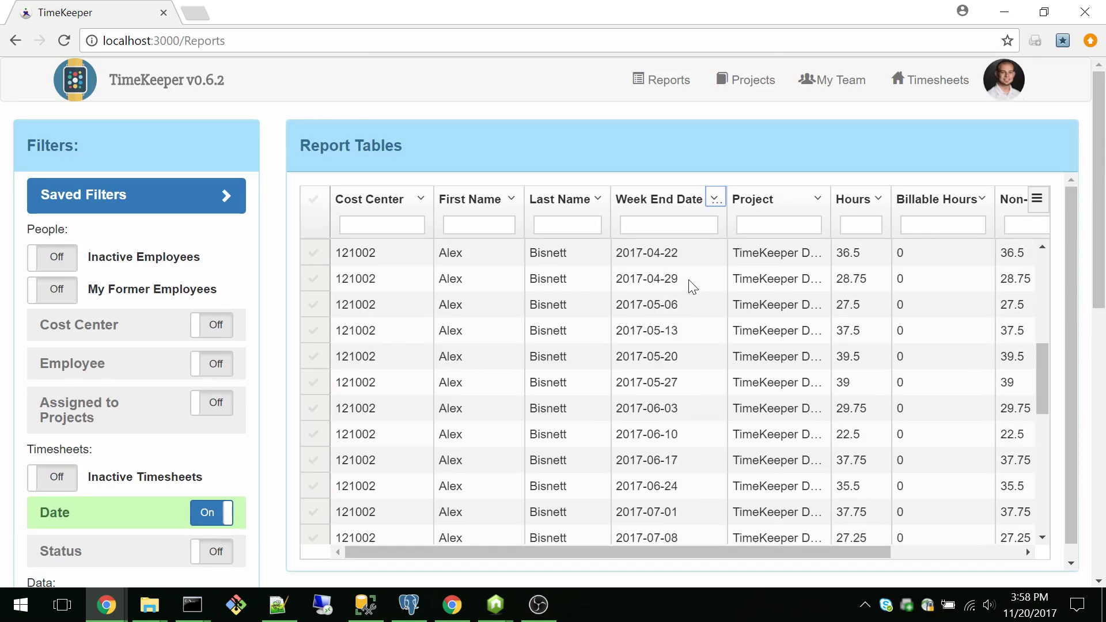
scroll(690, 279, down, 2)
scroll(690, 278, up, 15)
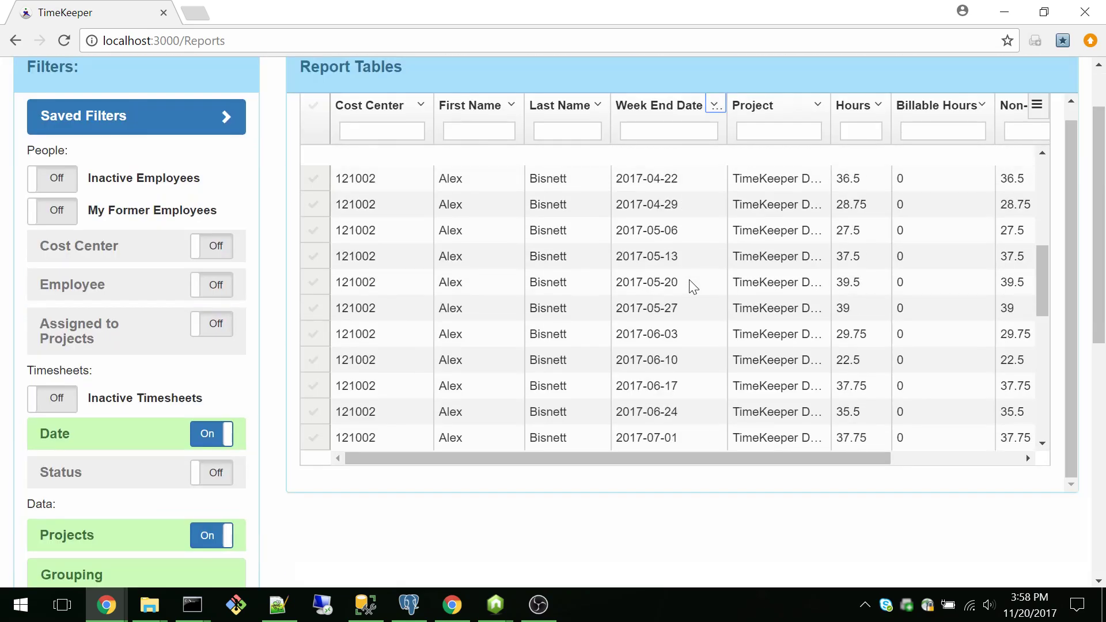
scroll(271, 288, down, 6)
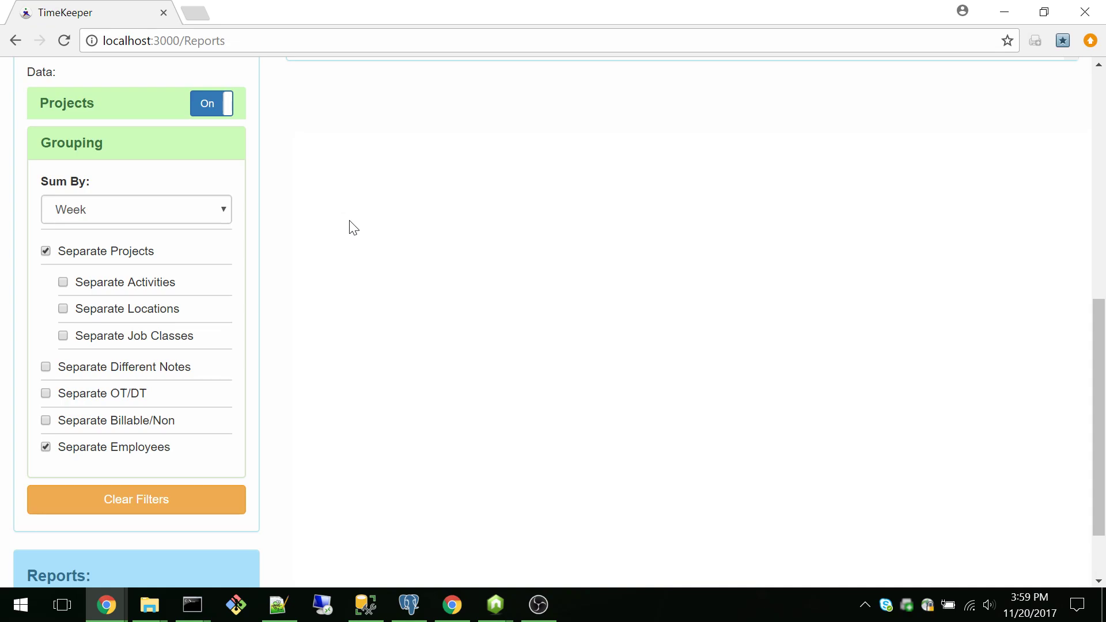
scroll(354, 228, down, 2)
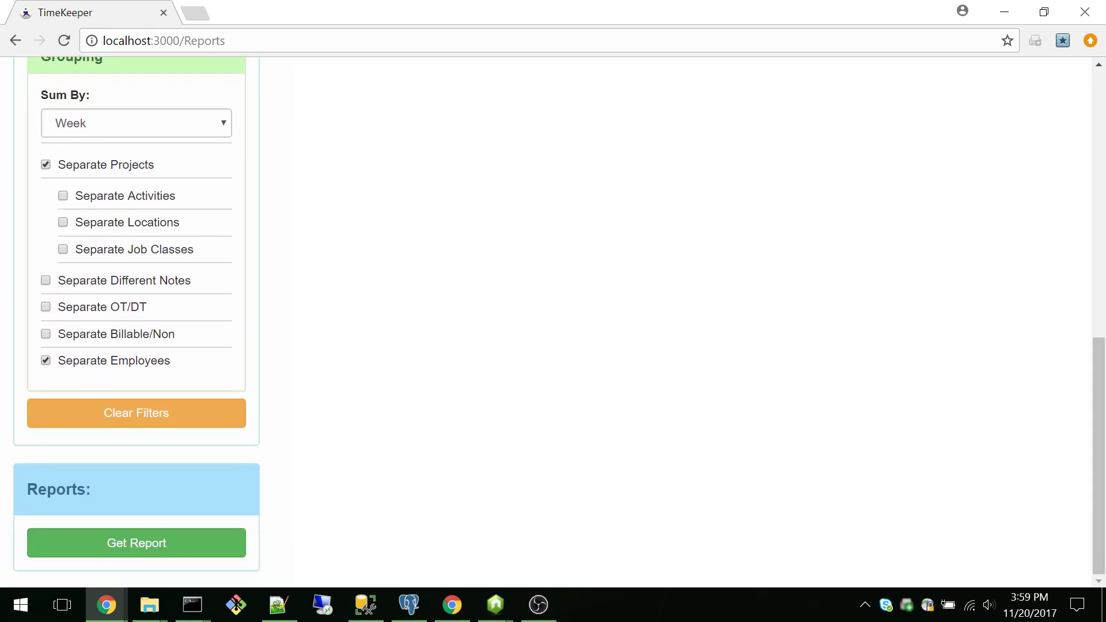